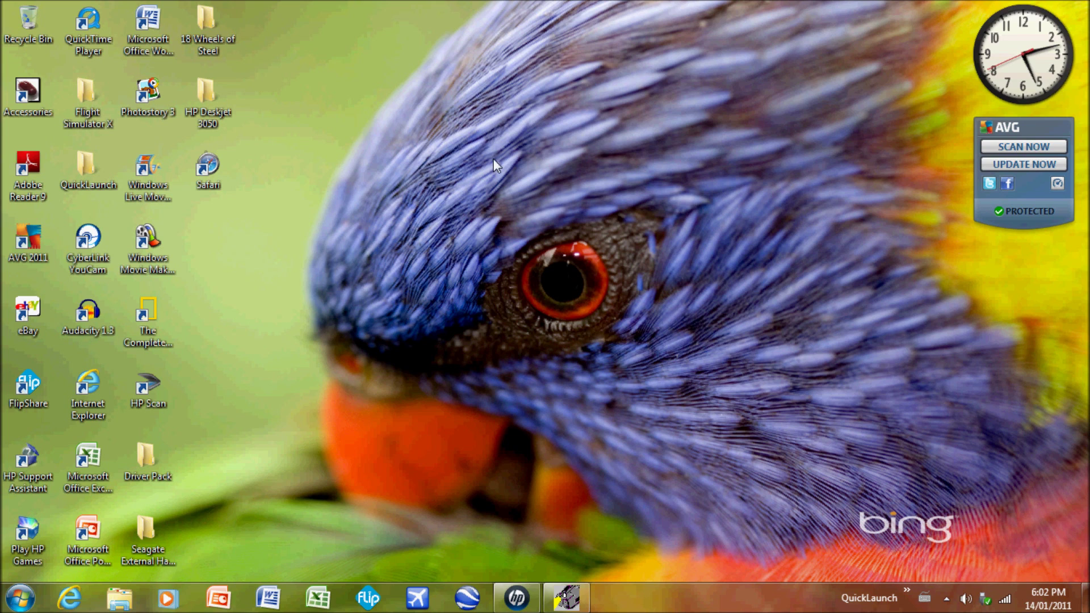
Search the Start menu for 'windows live' and bring up Movie Maker's recent projects, Calgary 2009 and Wildlife
click(20, 597)
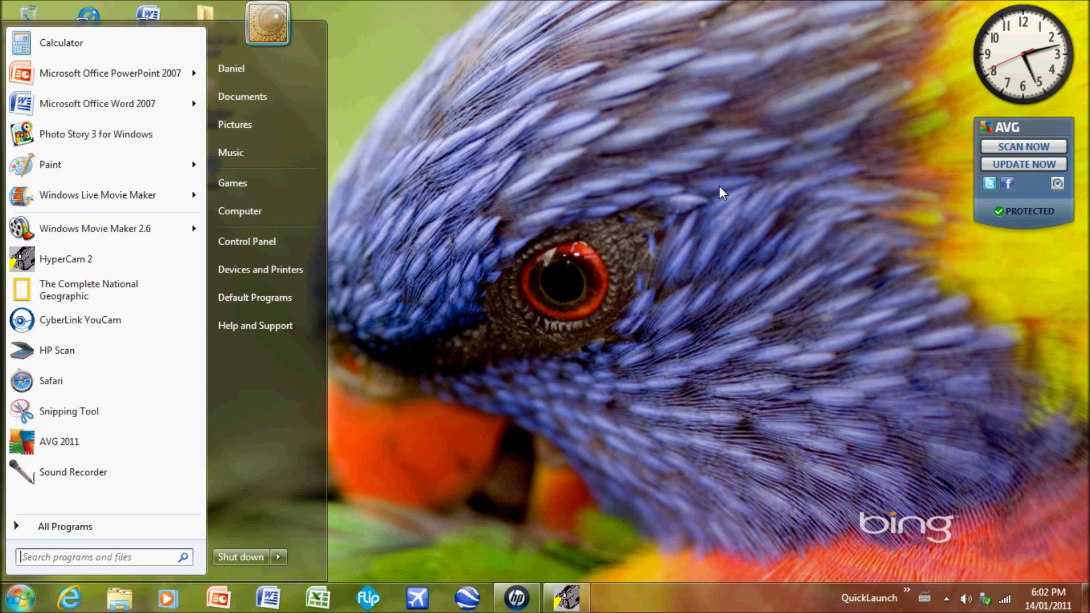
text(windo)
key(BackSpace)
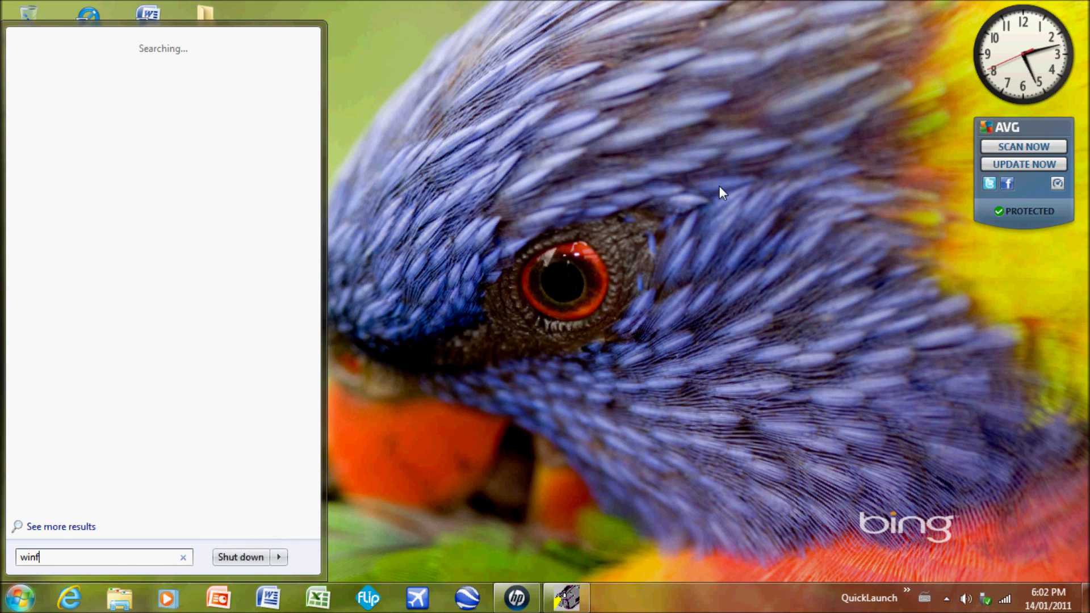
text(ows l)
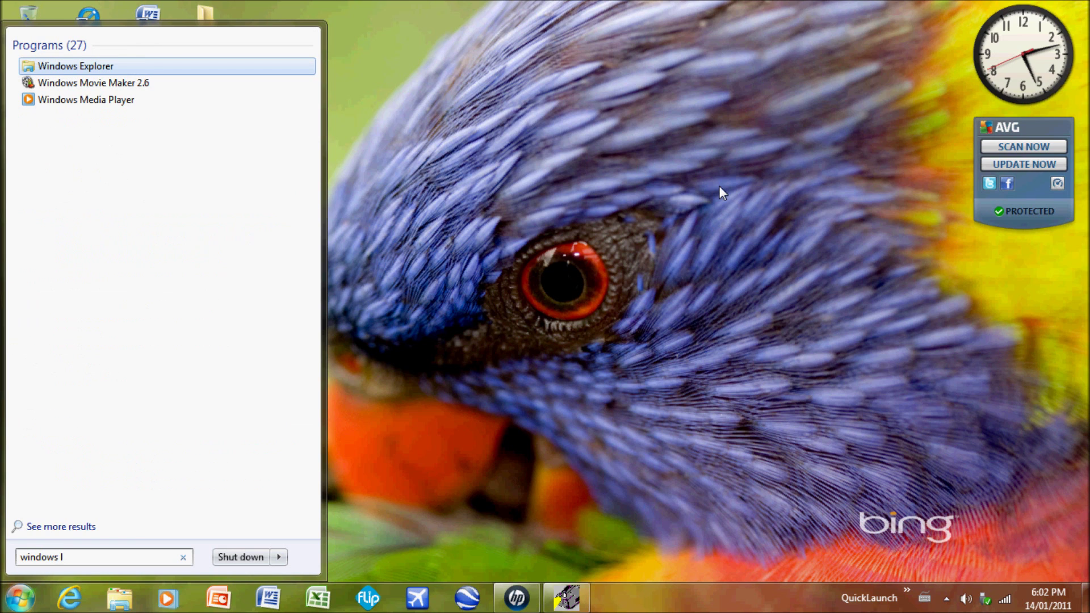
text(ive)
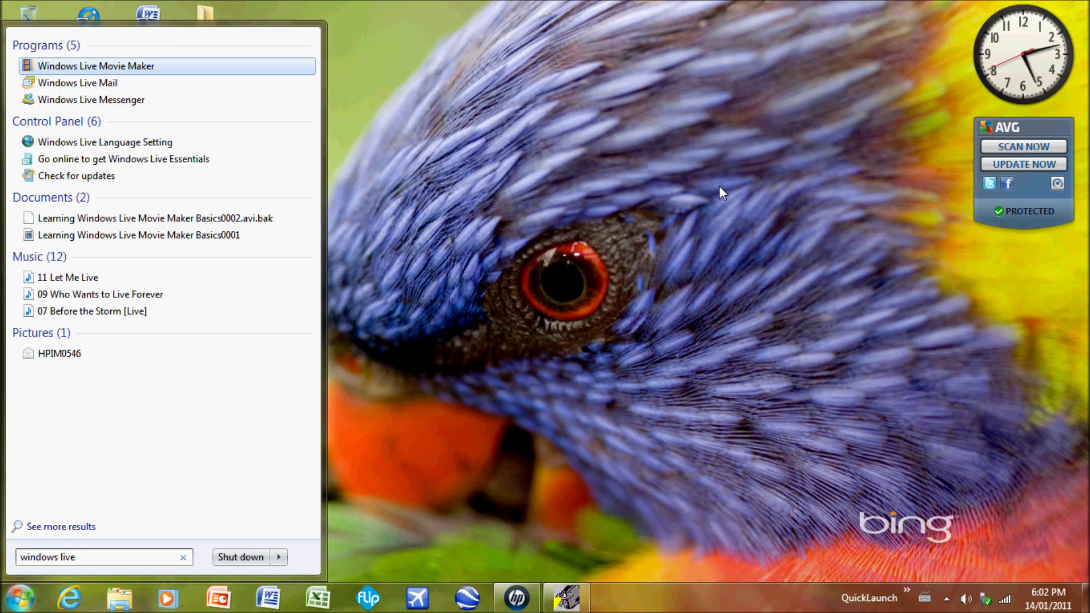
click(718, 186)
right_click(701, 118)
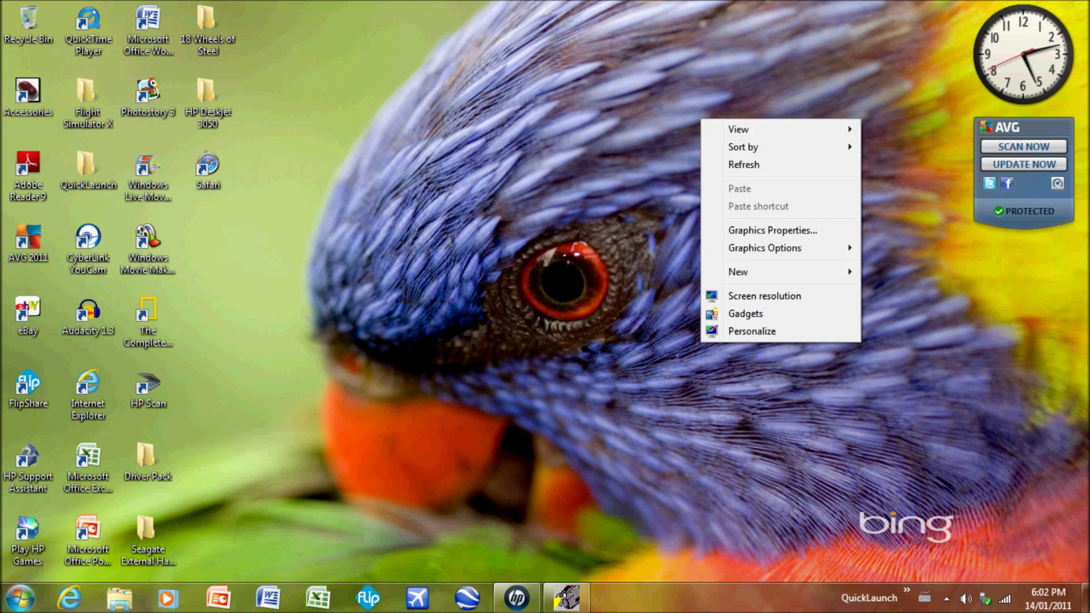
click(20, 597)
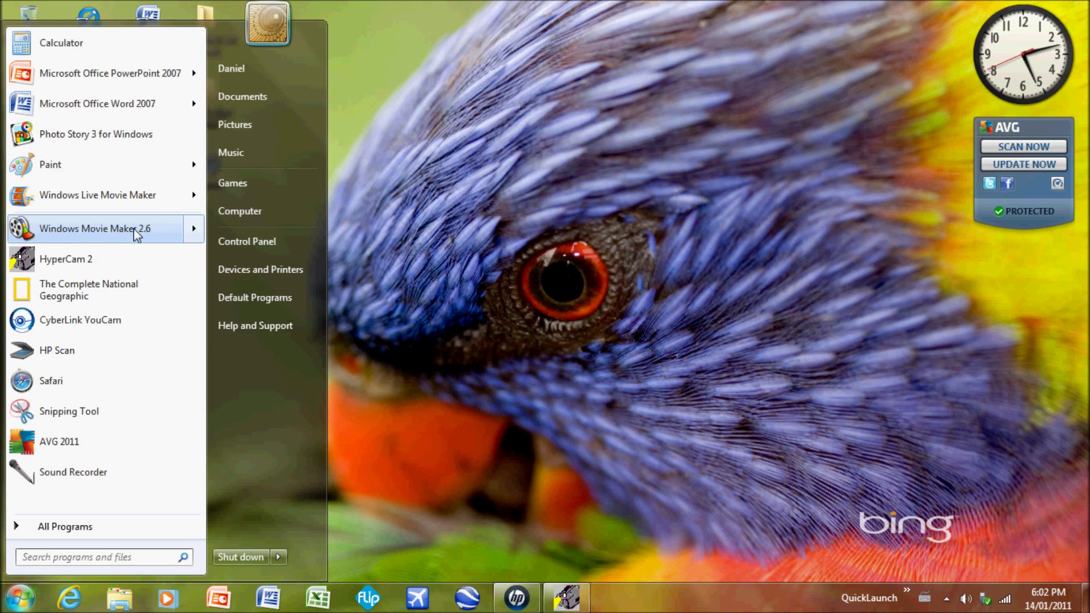
Launch Windows Live Movie Maker and add the Wildlife clip from Videos > Sample Videos
mouse_move(143, 197)
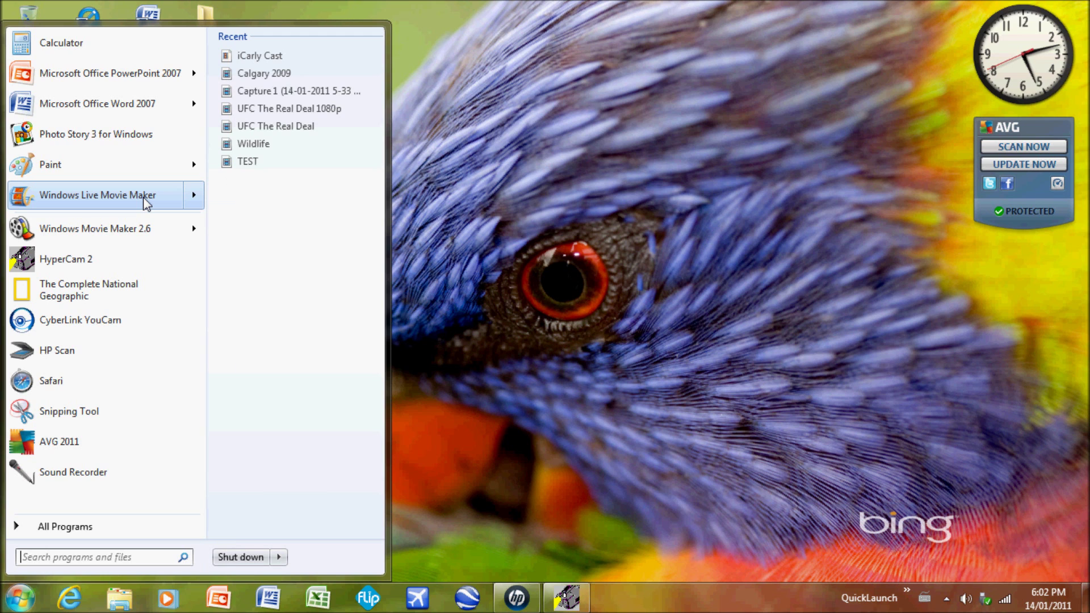
click(143, 197)
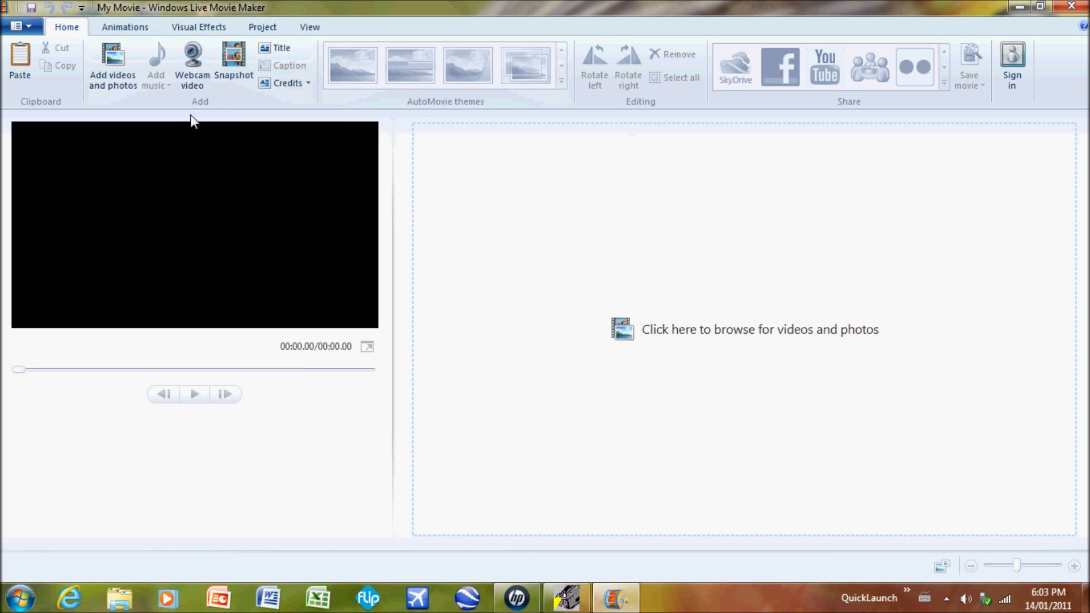
click(130, 73)
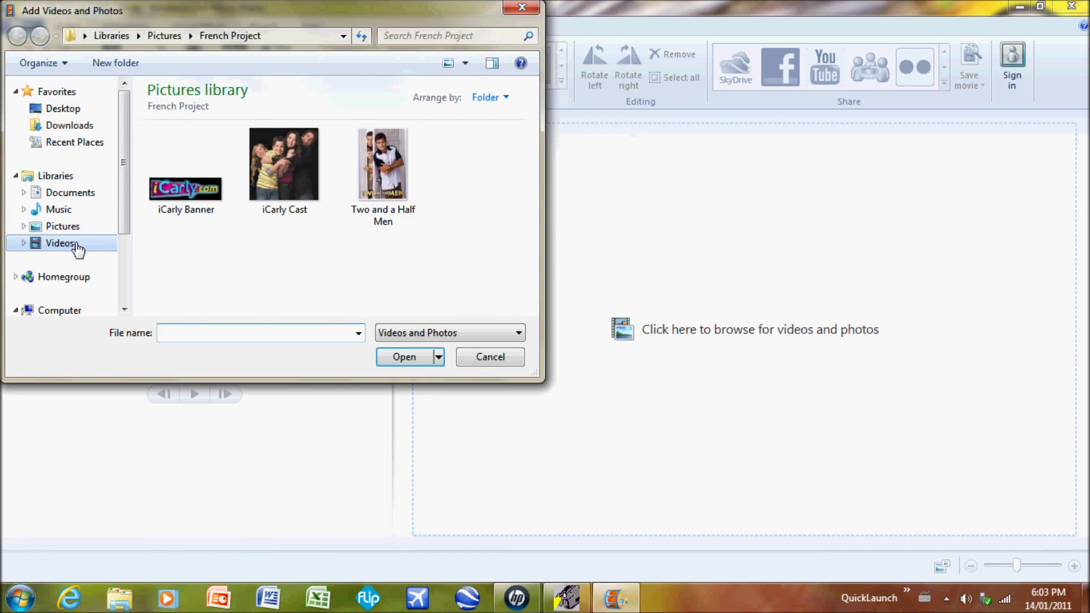
click(77, 249)
scroll(516, 250, down, 3)
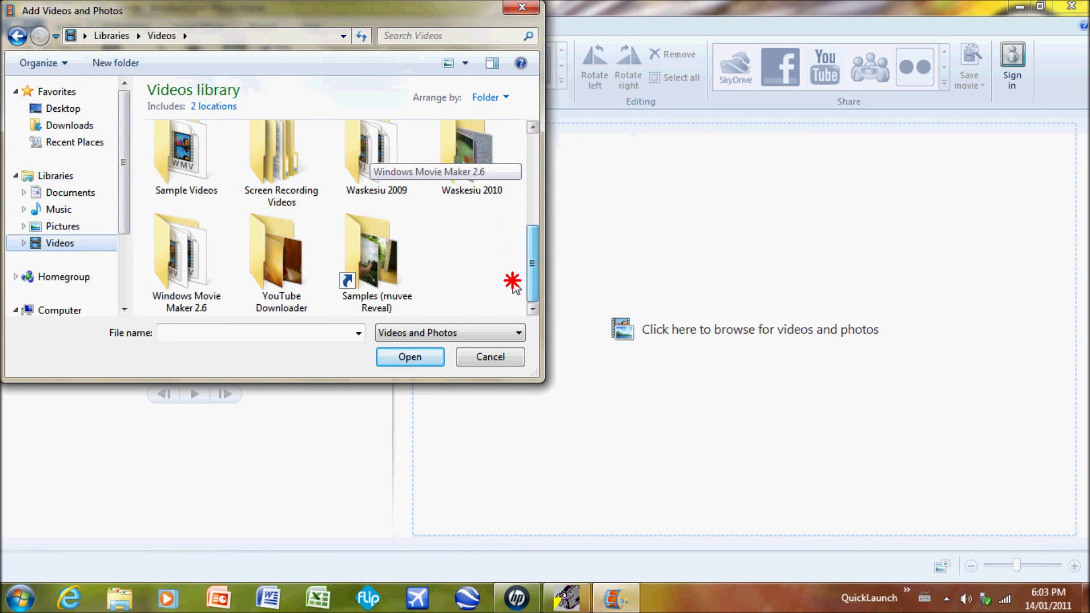
scroll(517, 255, up, 3)
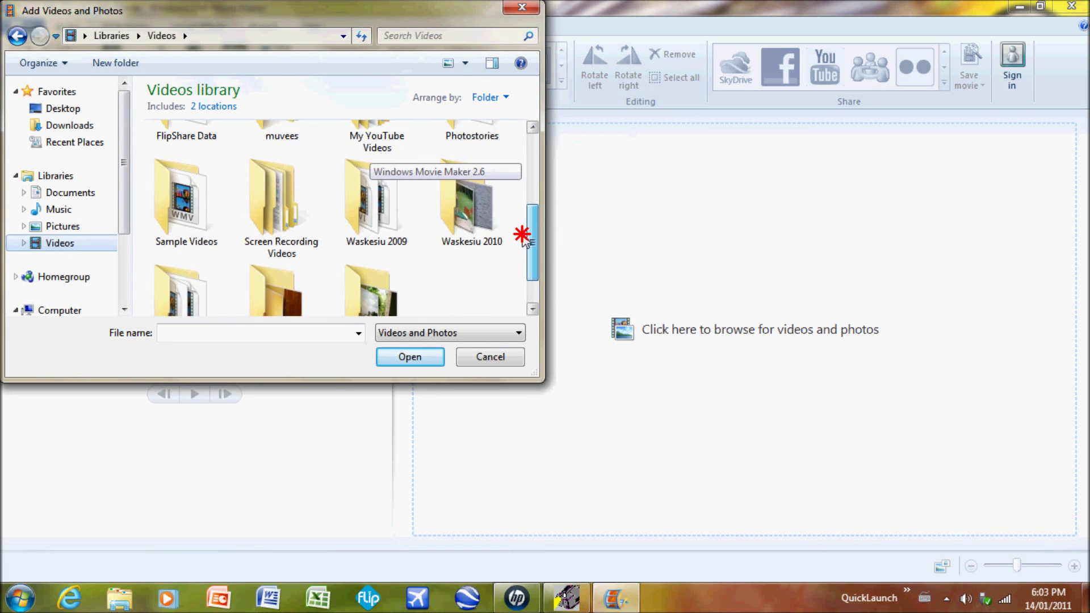
mouse_move(528, 203)
mouse_down()
mouse_move(533, 224)
mouse_move(529, 210)
mouse_up()
double_click(214, 295)
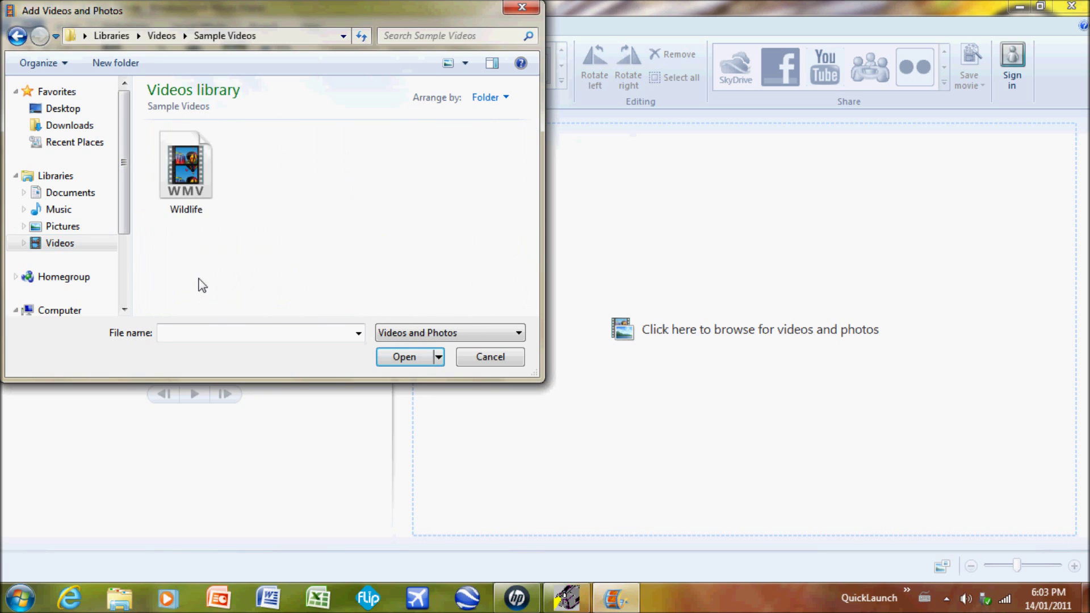
double_click(216, 164)
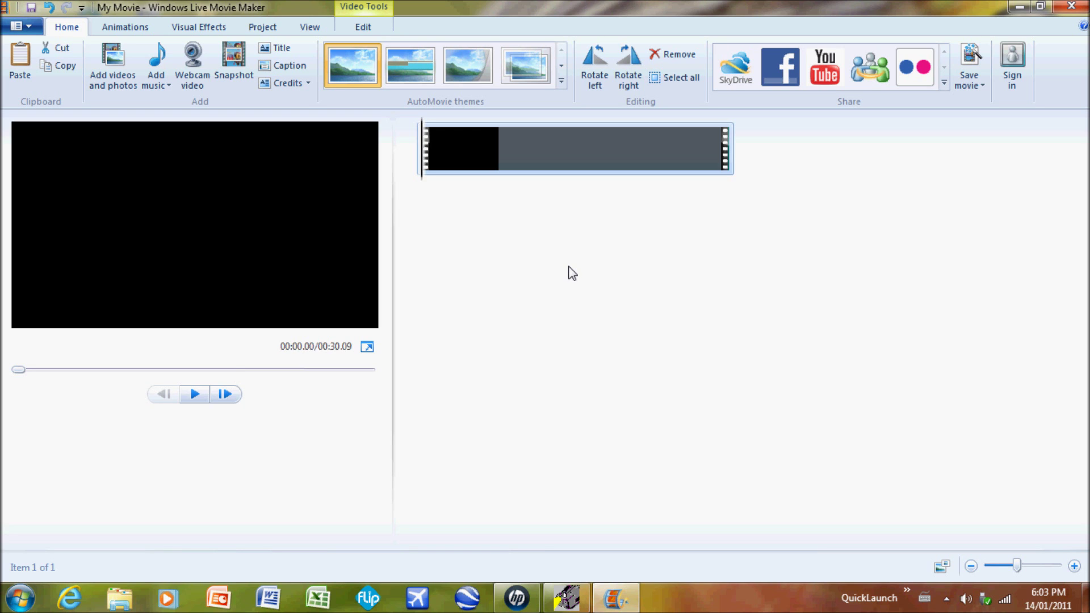
Play, pause and rewind the Wildlife clip in the preview
click(194, 394)
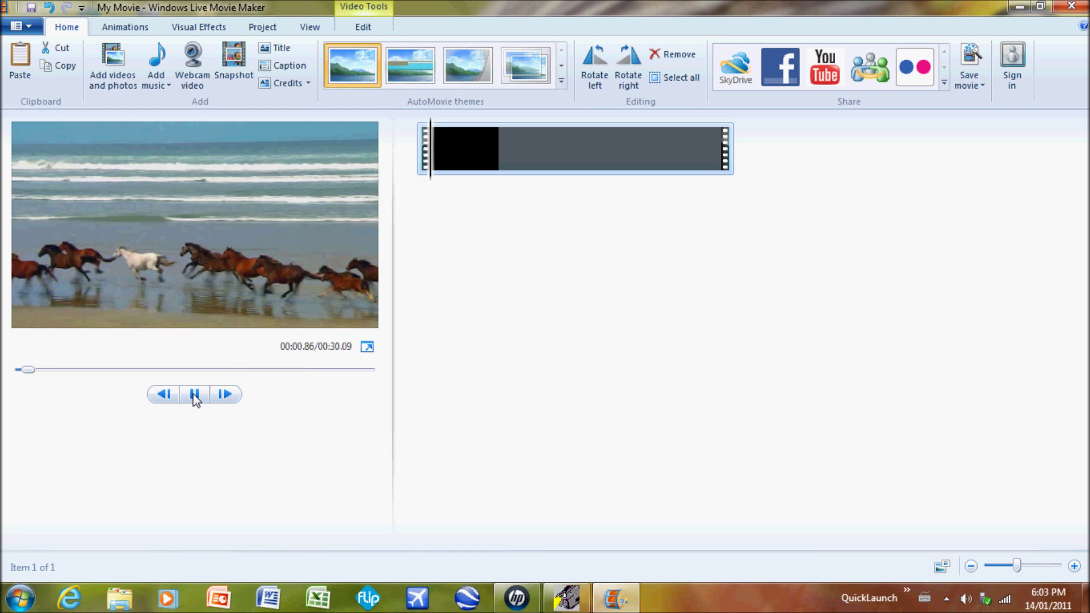
click(194, 395)
click(14, 370)
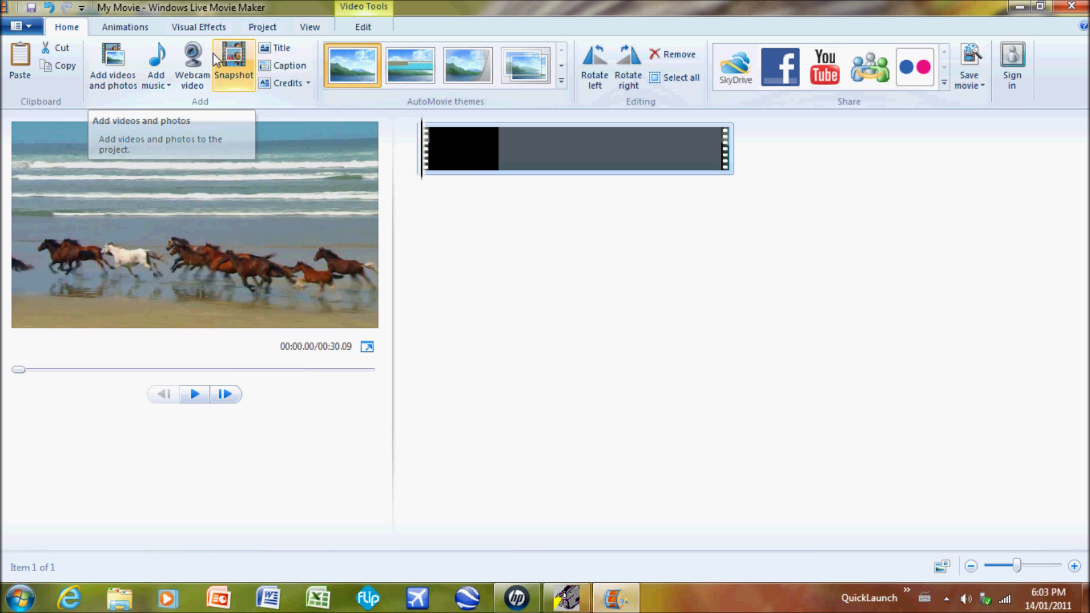
Glance at the Add music options, then enlarge the preview pane beside the storyboard
click(163, 86)
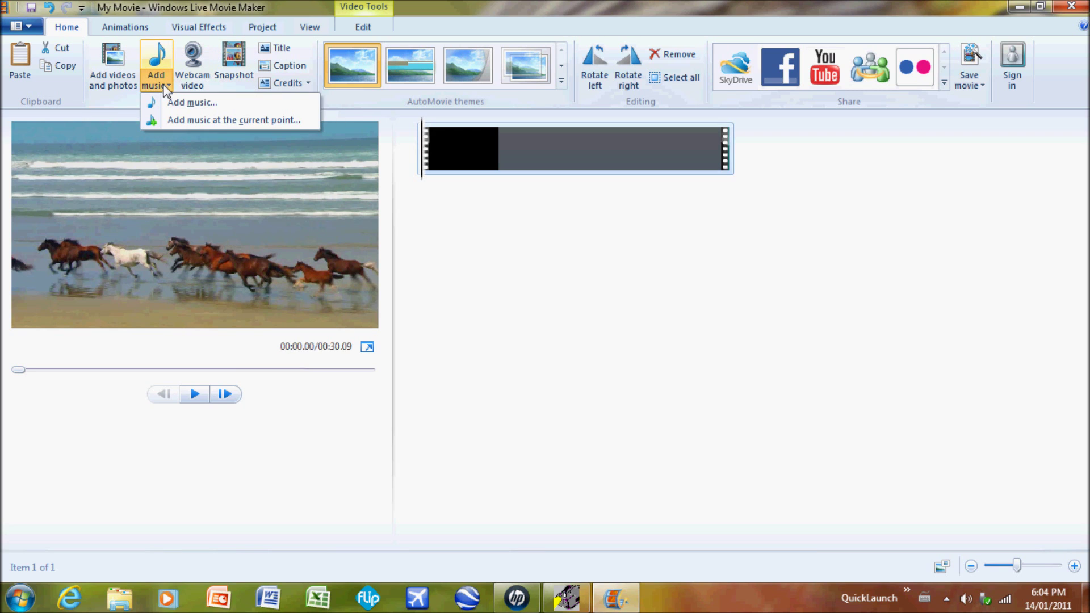
click(579, 303)
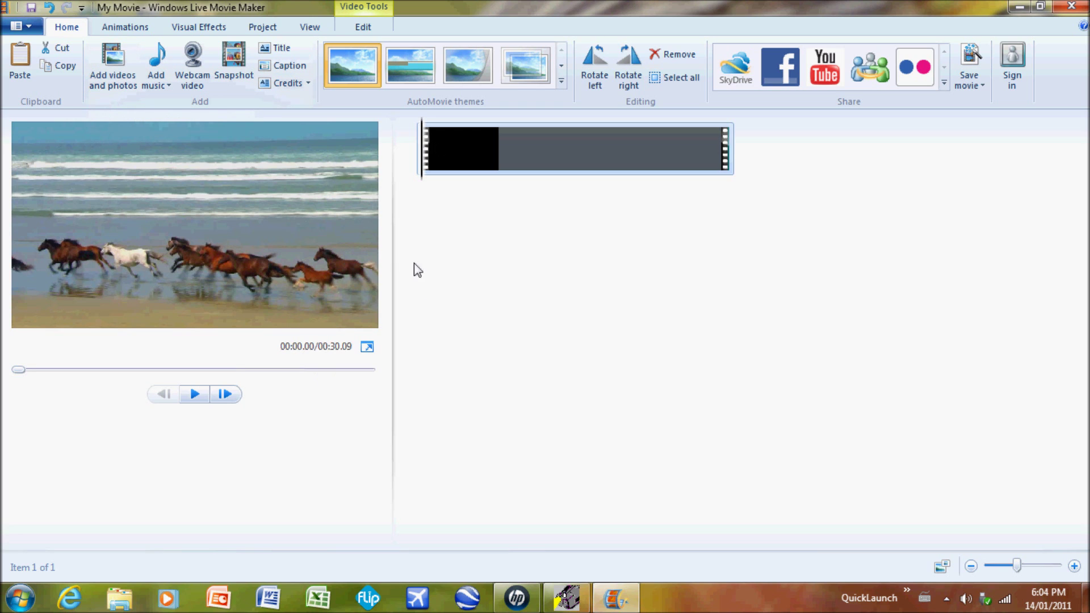
drag(396, 263, 459, 259)
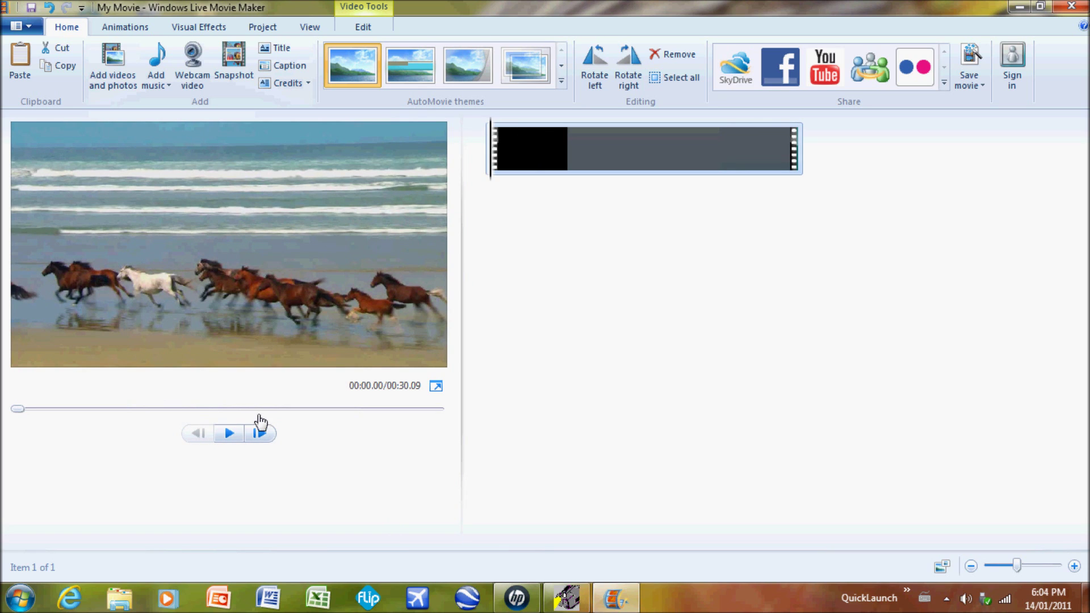
Give the Wildlife clip a 1.50-second Flip transition and preview it from the start
click(135, 26)
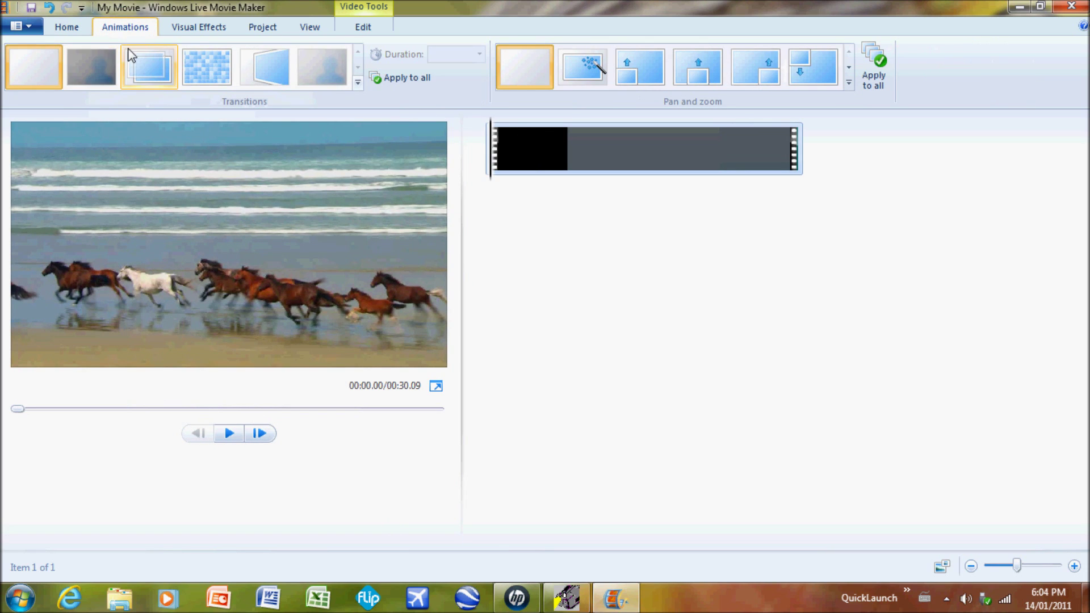
click(161, 71)
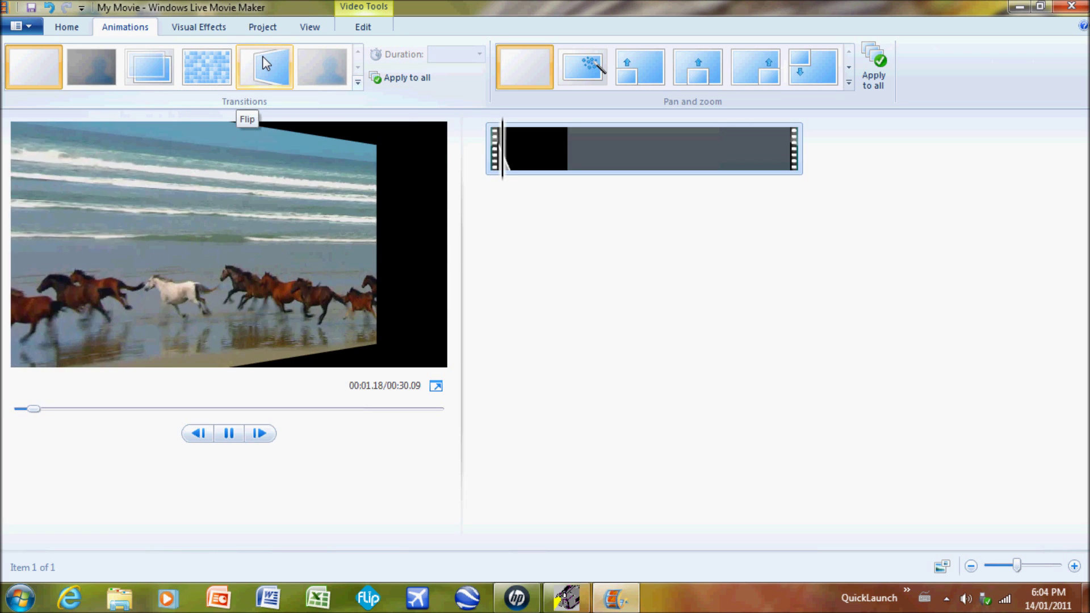
click(264, 64)
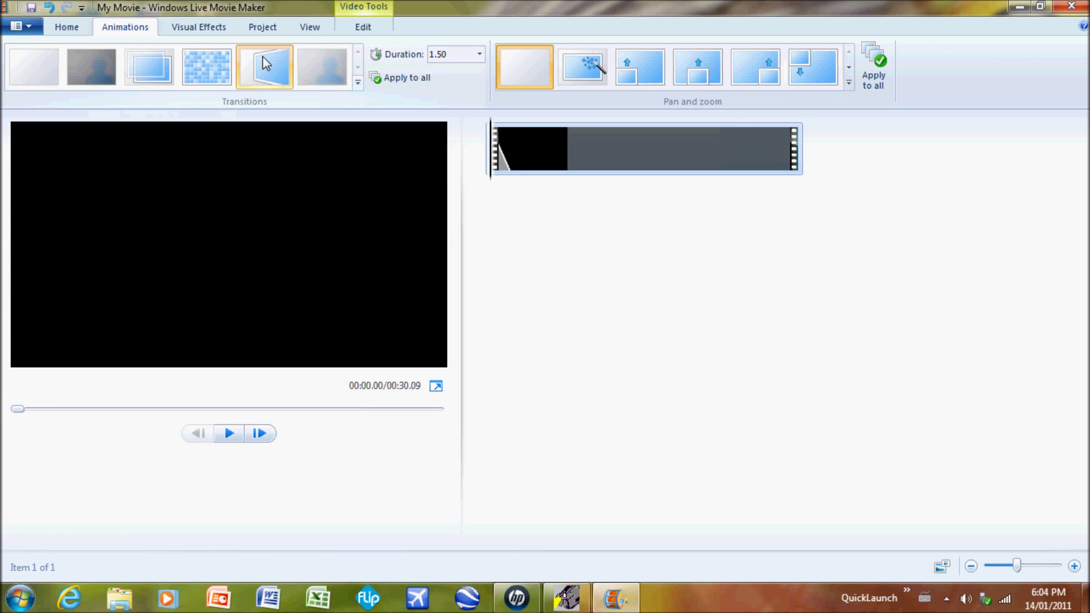
click(230, 432)
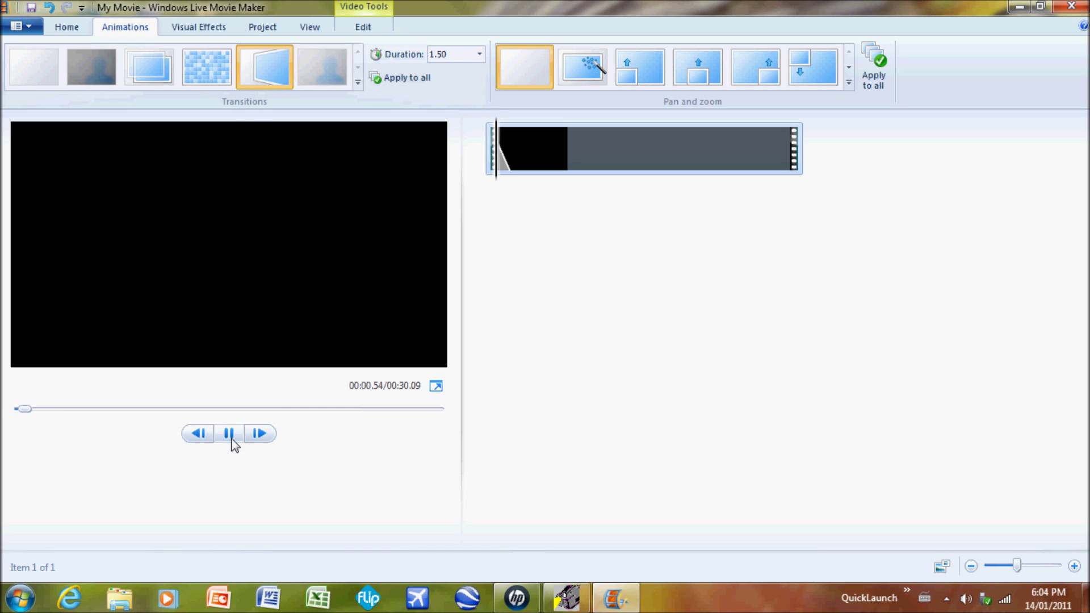
click(230, 436)
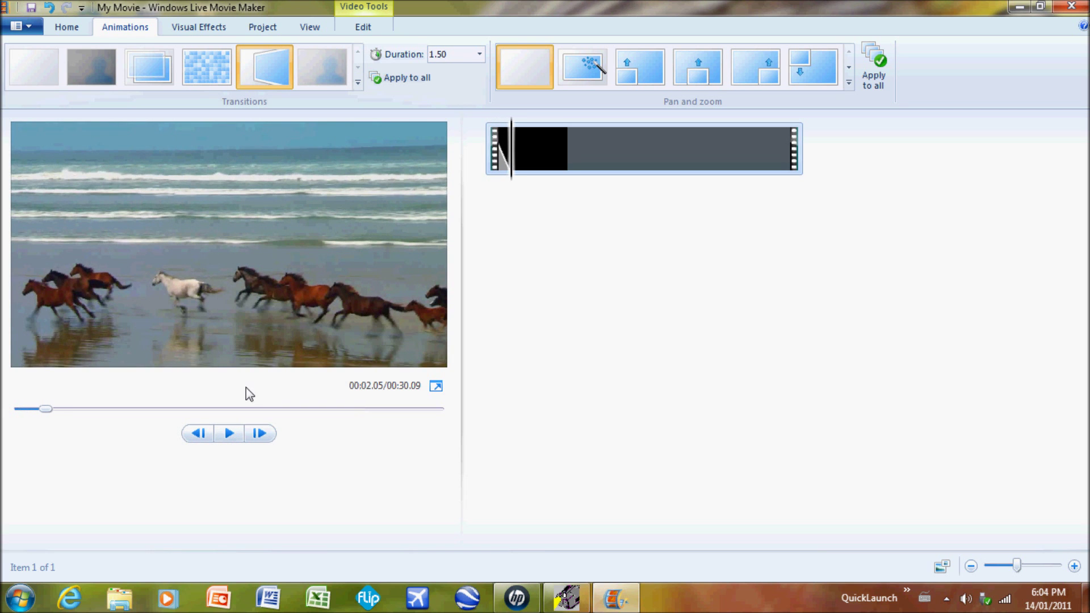
drag(46, 409, 5, 409)
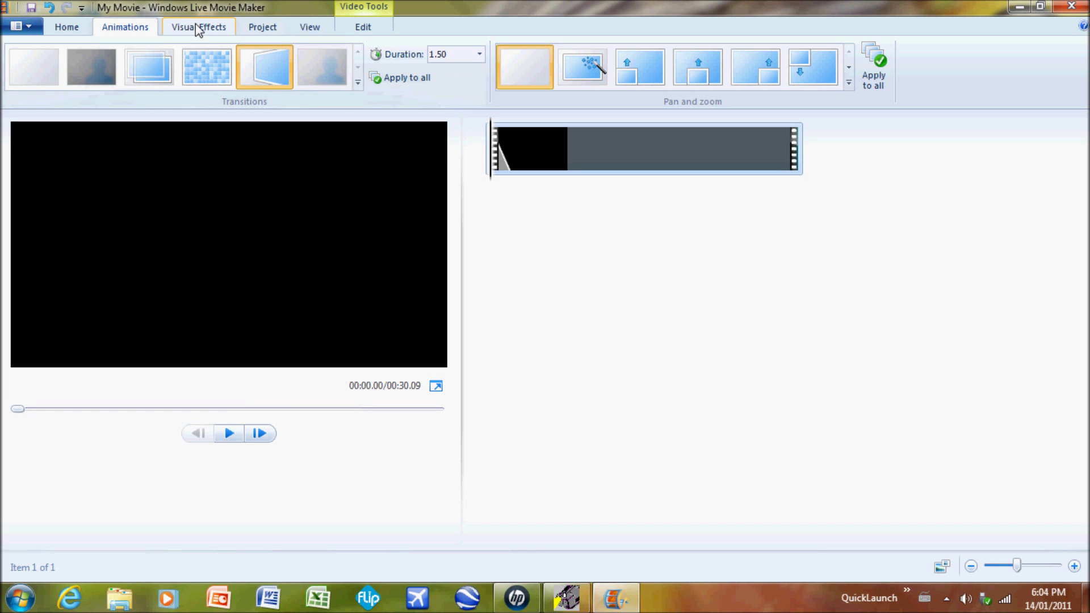
Try the Automatic pan and zoom effect and browse the full pan and zoom gallery
click(595, 80)
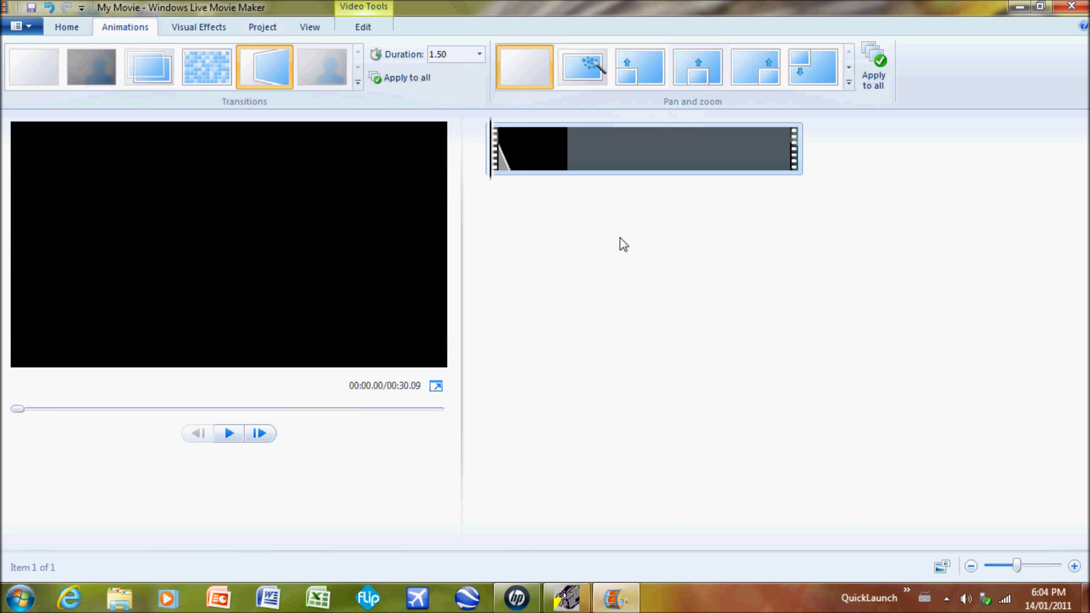
click(848, 83)
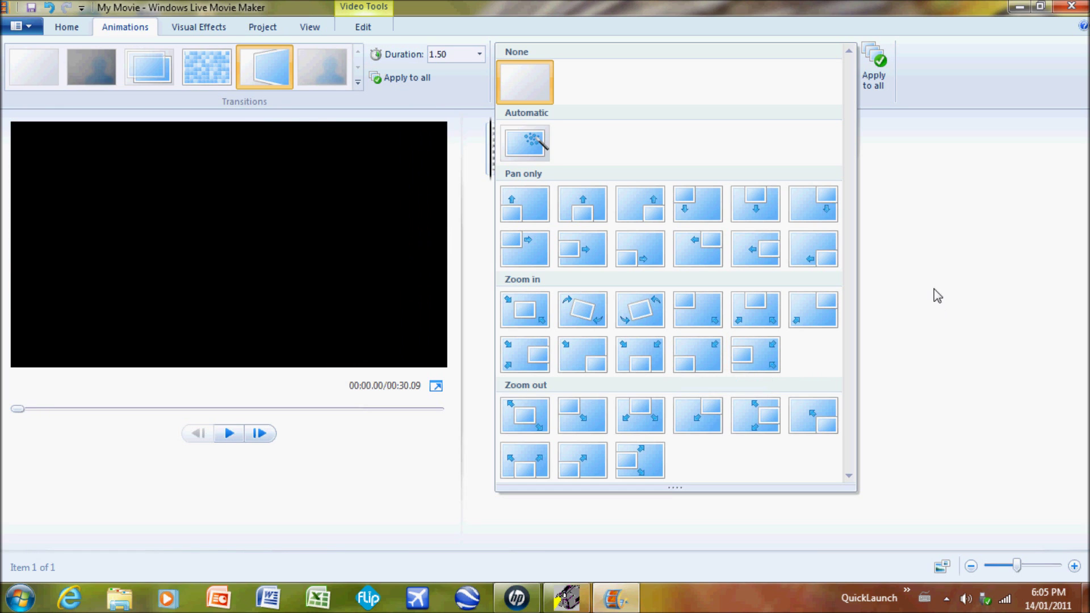
click(945, 180)
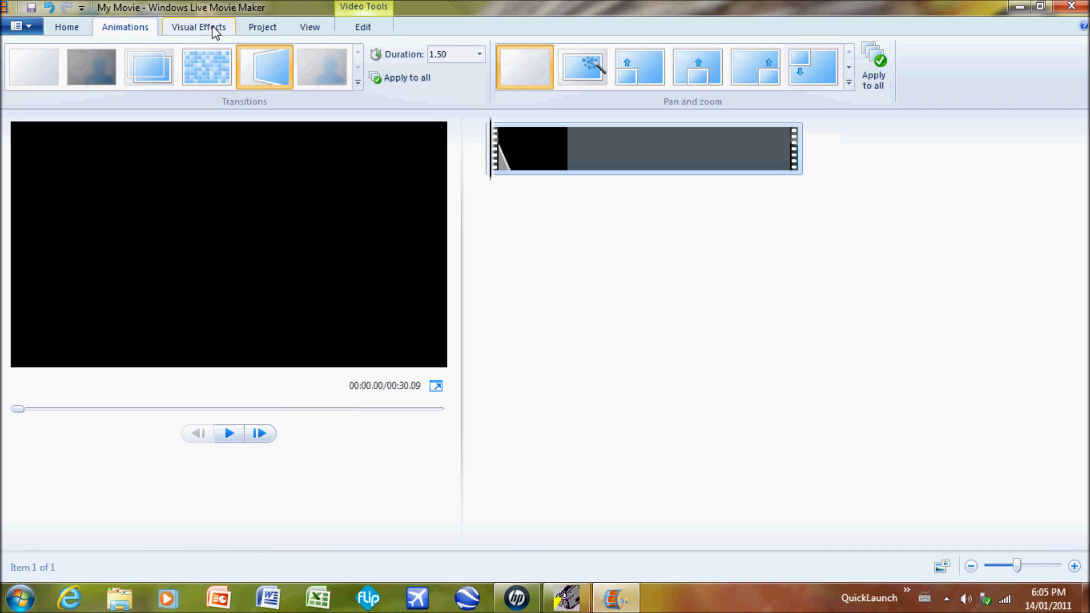
click(215, 32)
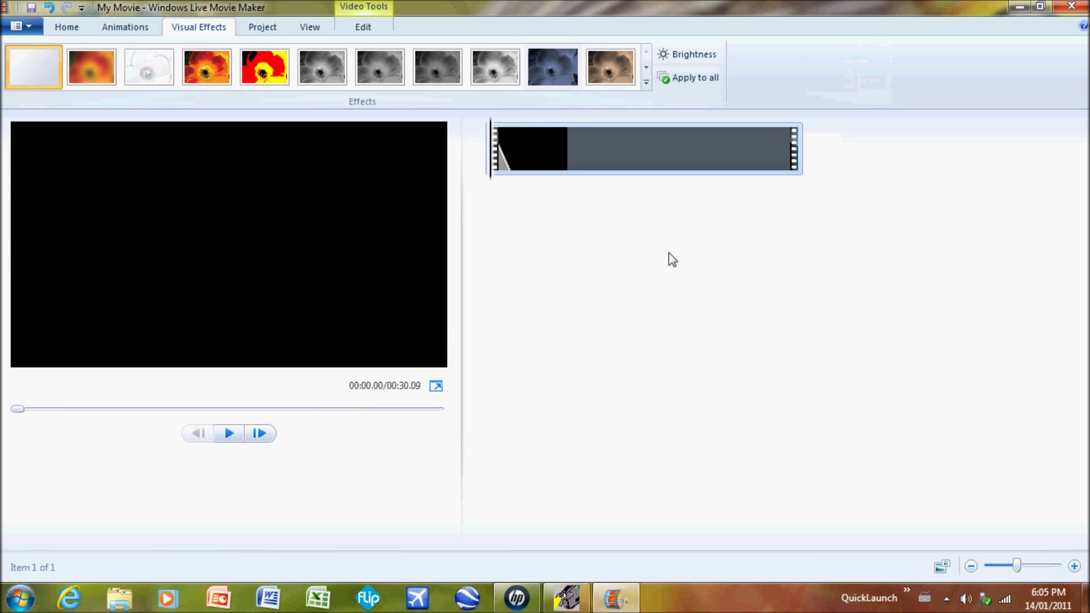
Apply a Motions and Fades fade effect to the horse clip, then view the aspect ratio settings
click(646, 83)
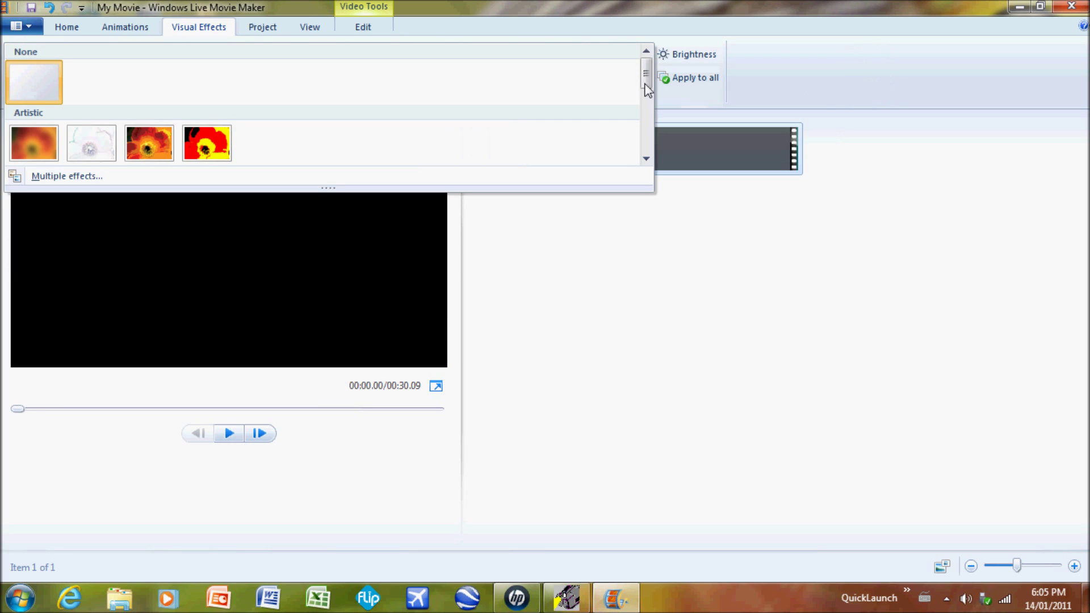
drag(647, 85, 645, 142)
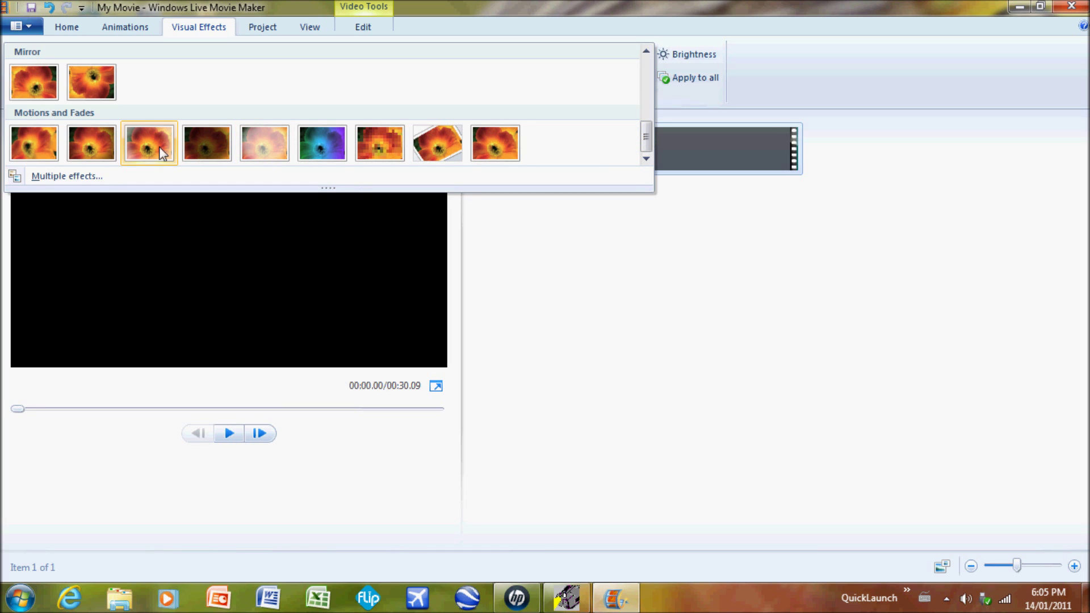
click(379, 227)
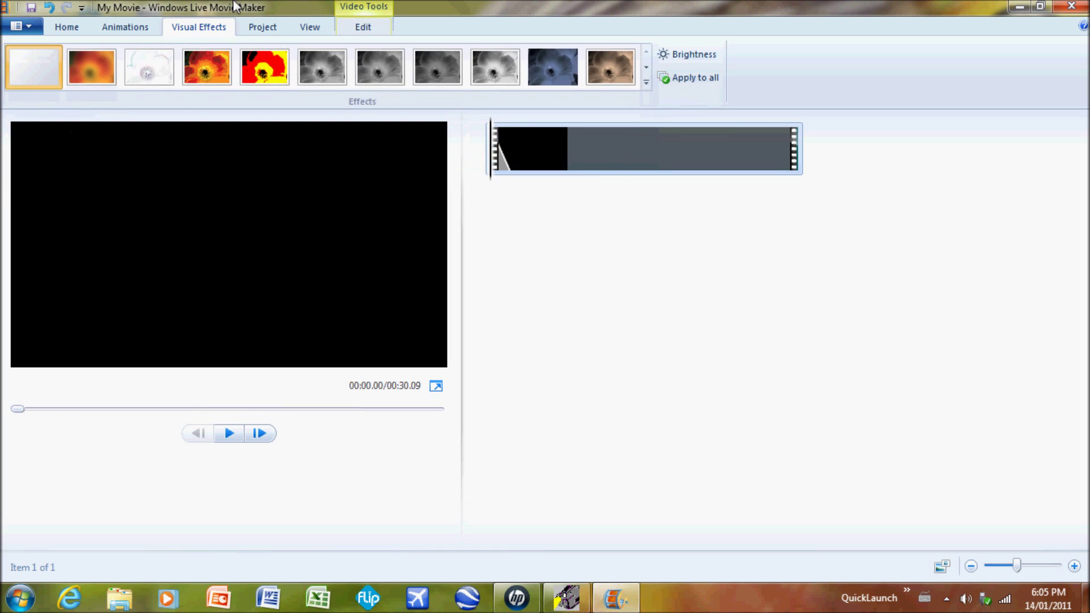
click(253, 28)
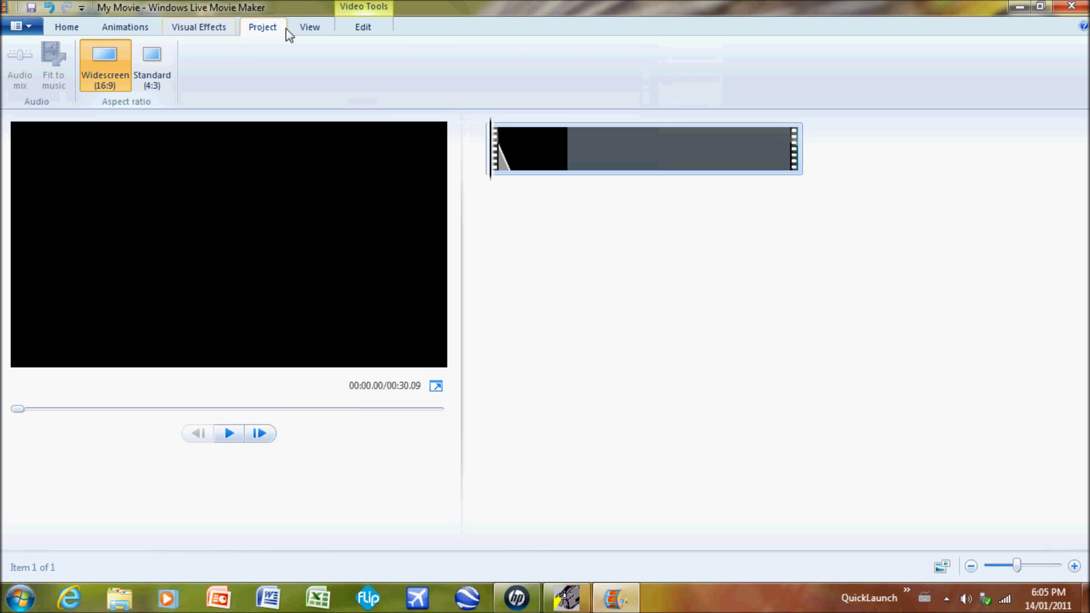
Preview the horse clip full screen, pause it, and return to Movie Maker
click(307, 28)
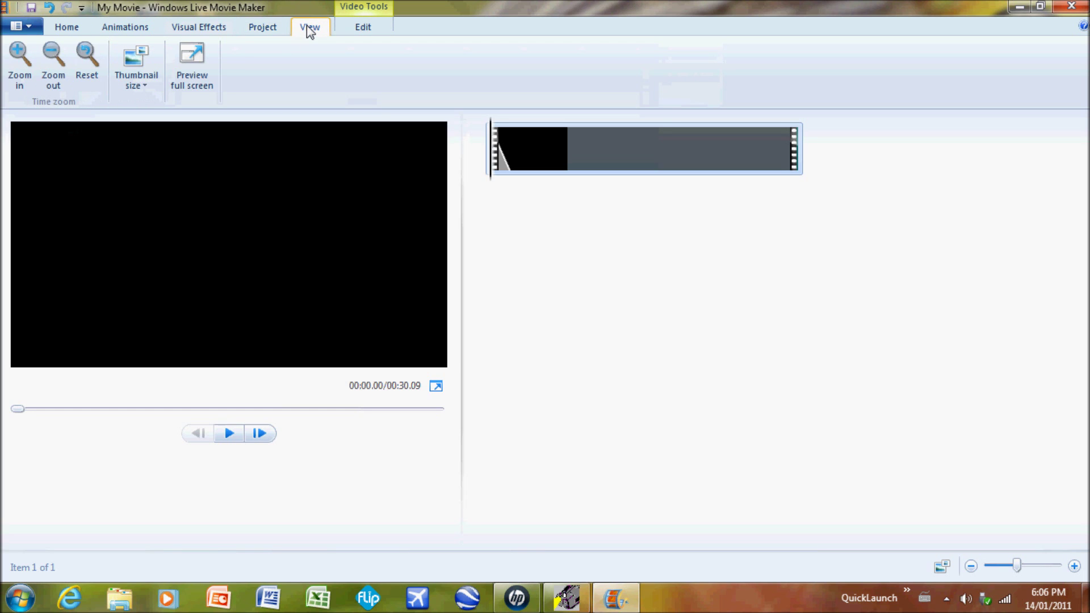
click(200, 73)
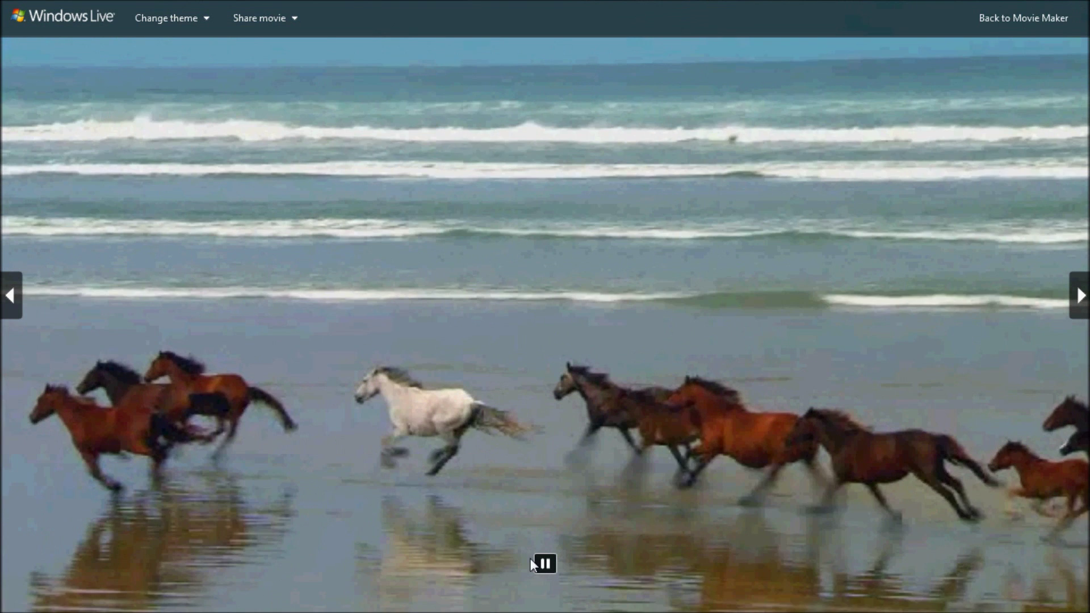
click(545, 564)
click(1030, 19)
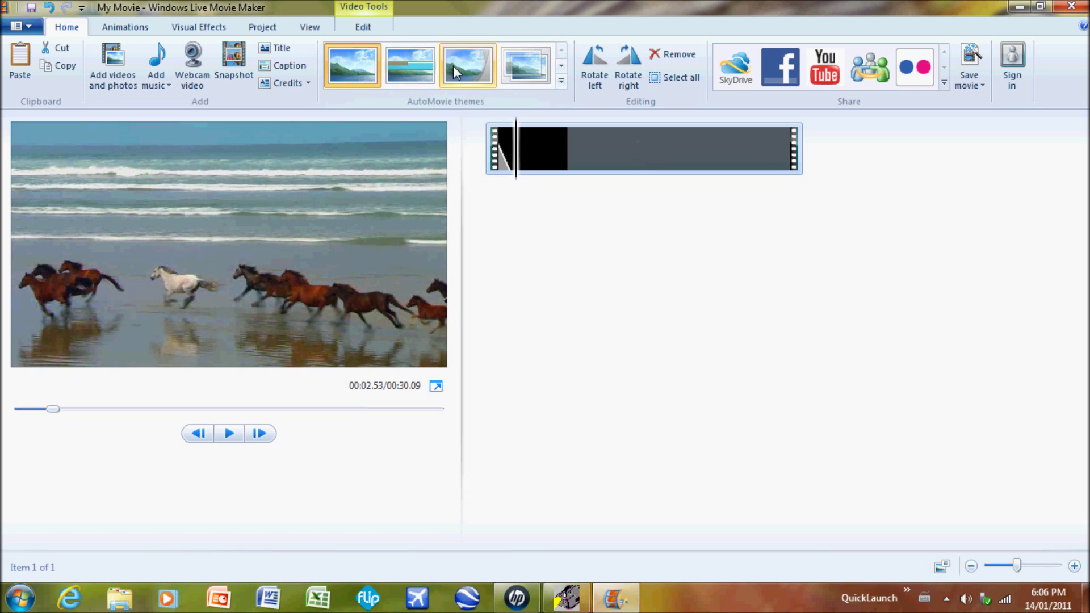
Check the storyboard thumbnail size choices, keeping small thumbnails
click(312, 26)
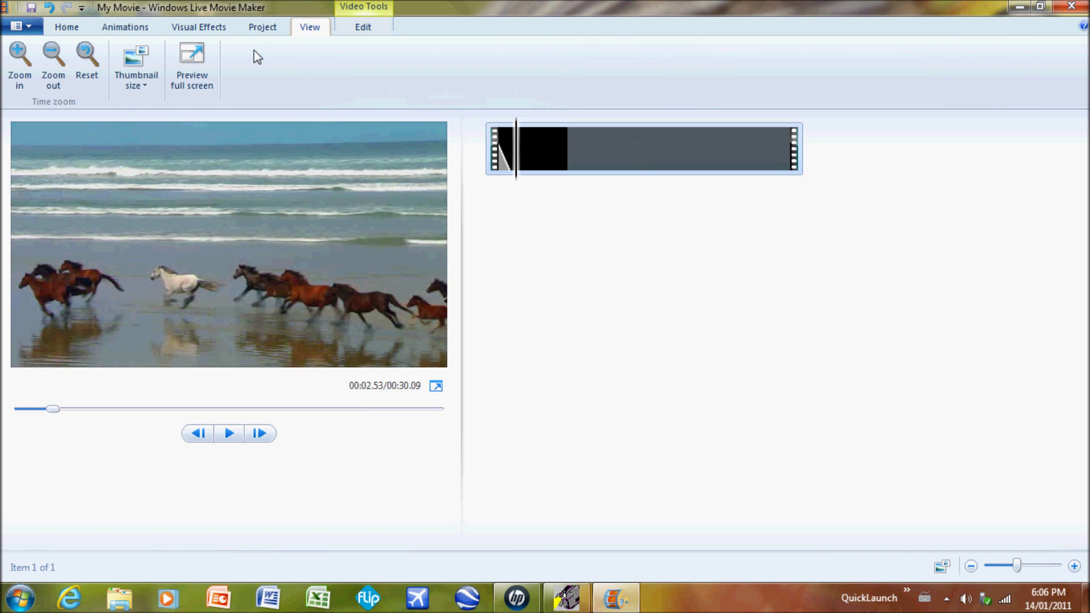
click(143, 84)
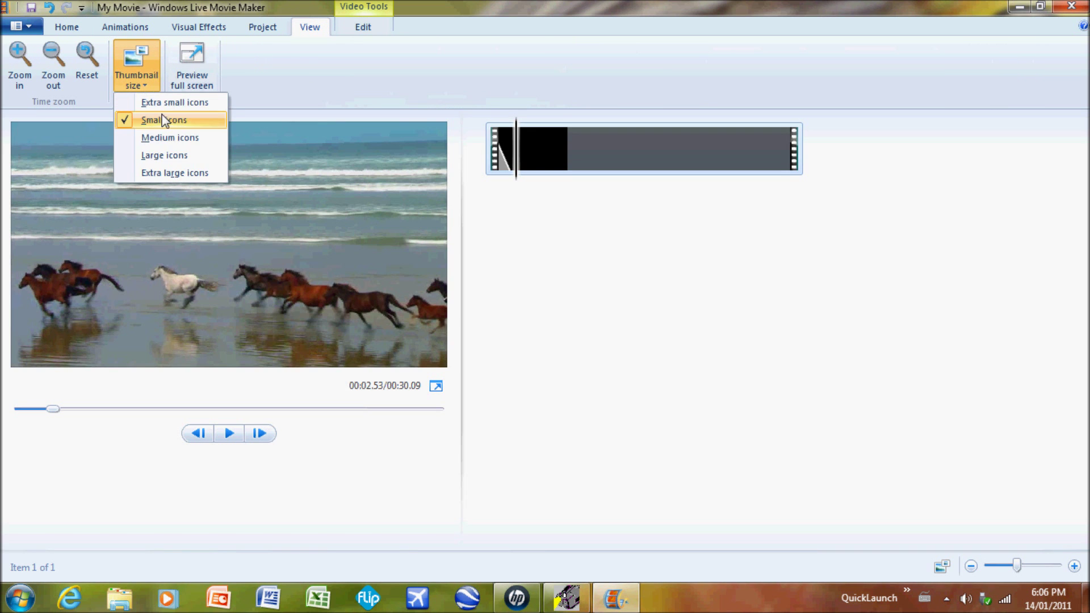
click(178, 124)
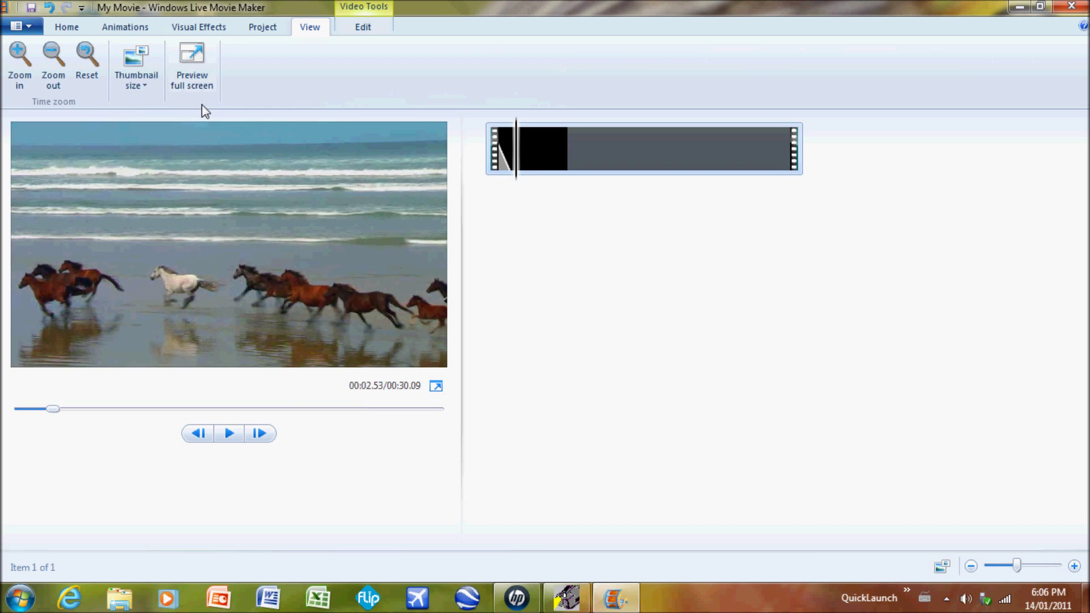
click(66, 26)
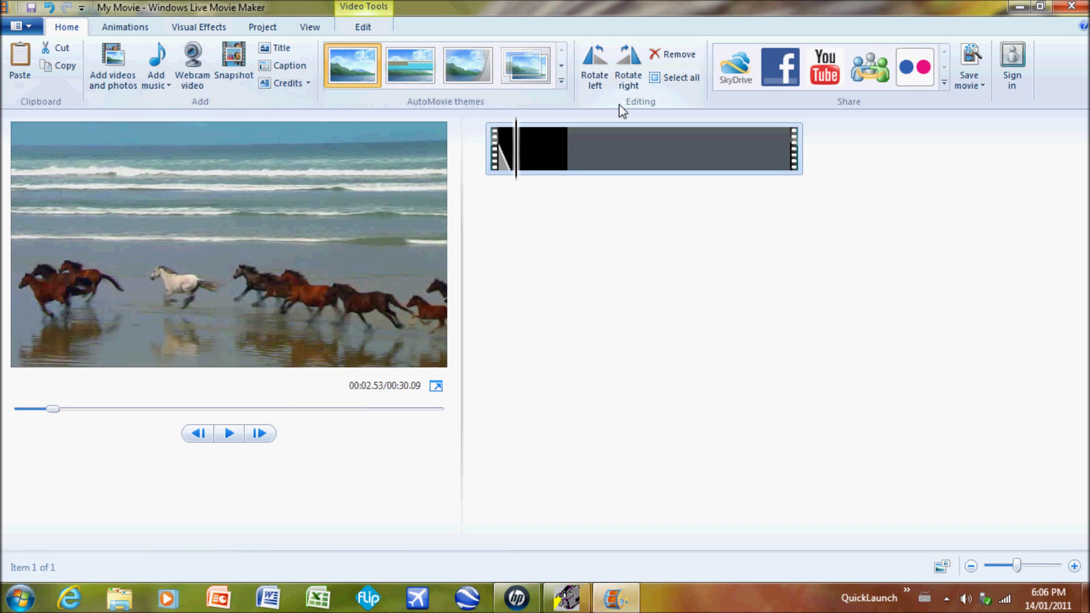
Apply the Contemporary AutoMovie theme without music, adding a My Movie title and credits (55.09 s)
click(562, 82)
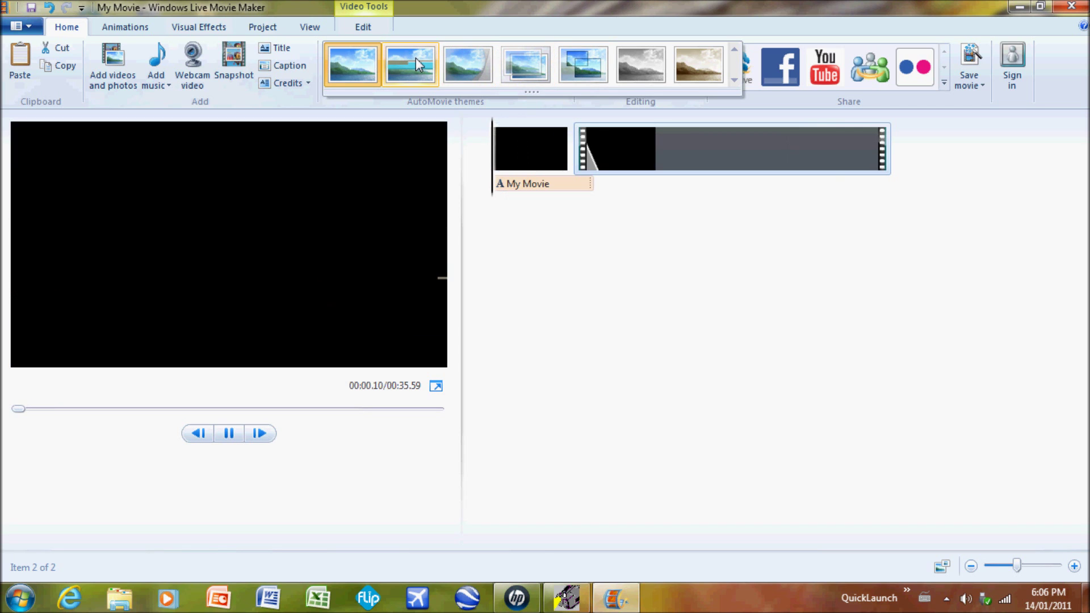
click(415, 57)
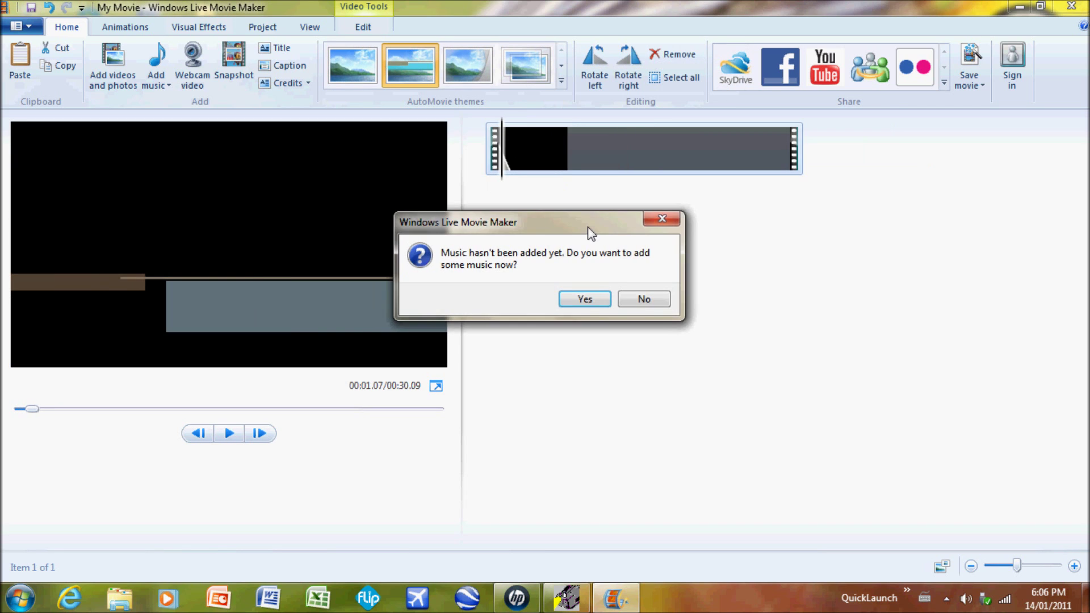
click(644, 299)
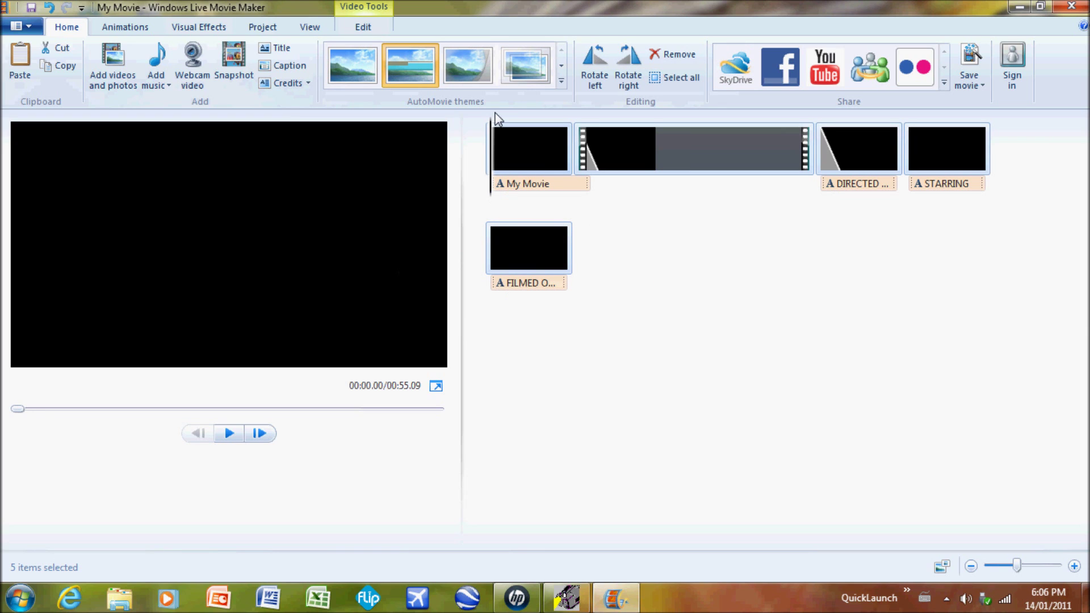
drag(493, 134, 533, 144)
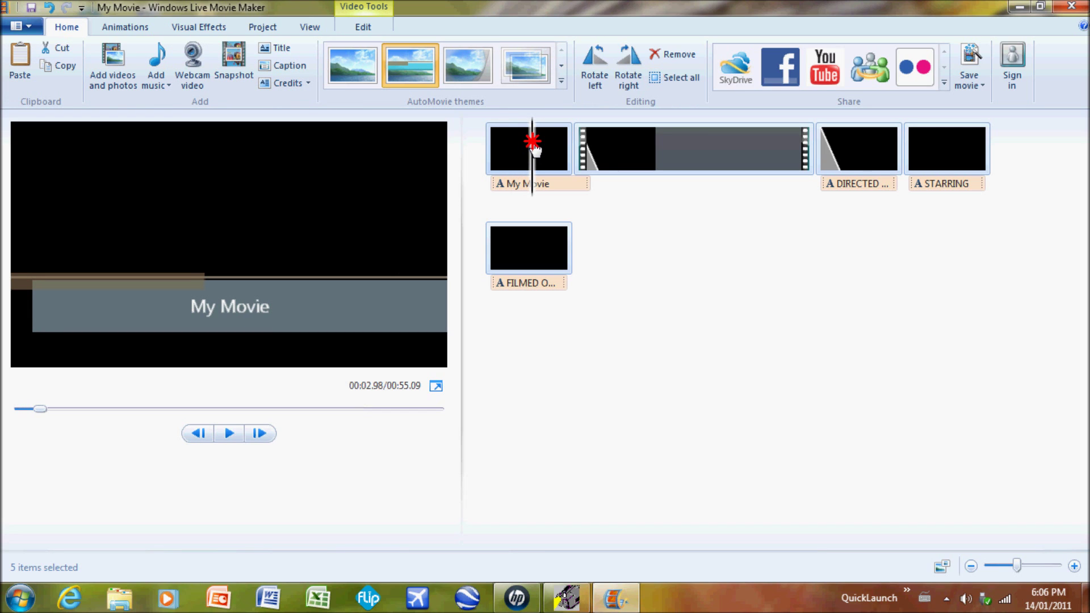
Browse the ribbon tabs, then select the My Movie title text (Segoe UI, 26) for editing
click(141, 27)
click(199, 26)
click(363, 27)
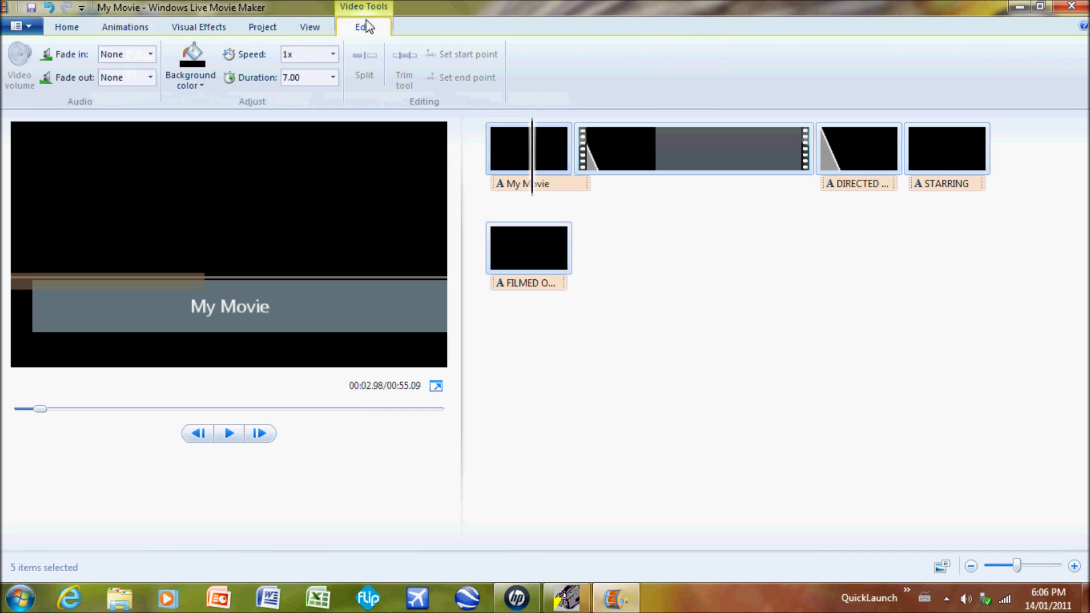
click(310, 27)
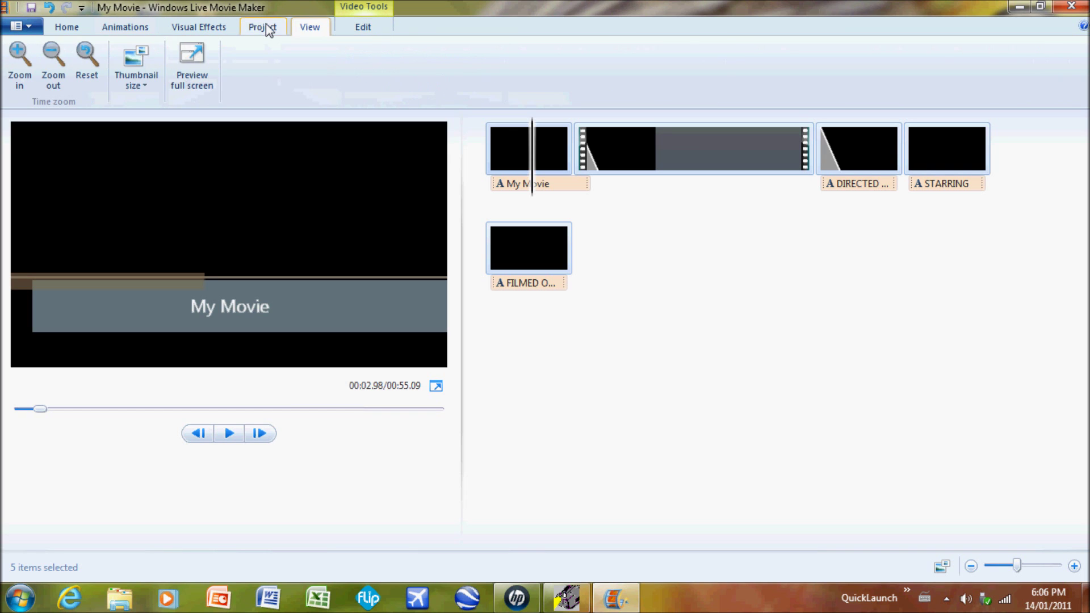
click(264, 27)
click(210, 31)
click(142, 31)
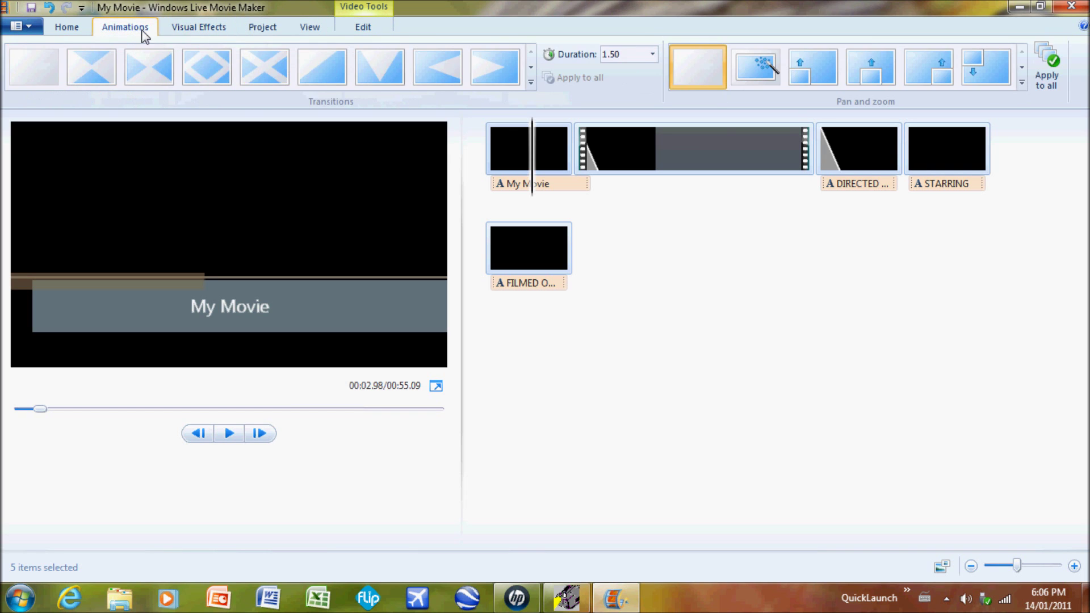
click(86, 31)
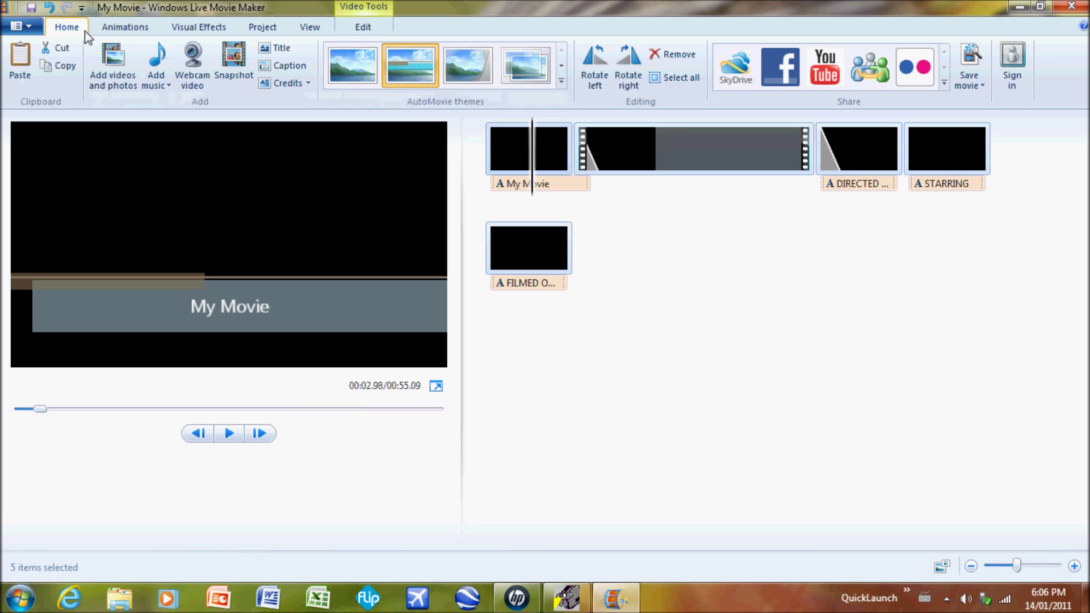
click(247, 306)
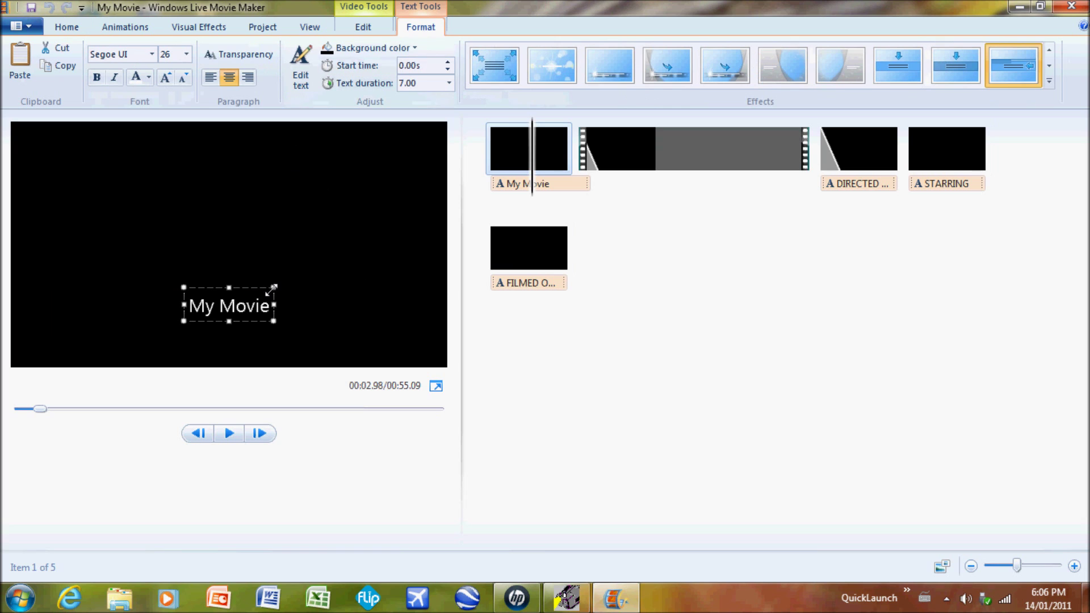
Review the title's font and size choices, keeping Segoe UI at 26
click(185, 54)
click(186, 54)
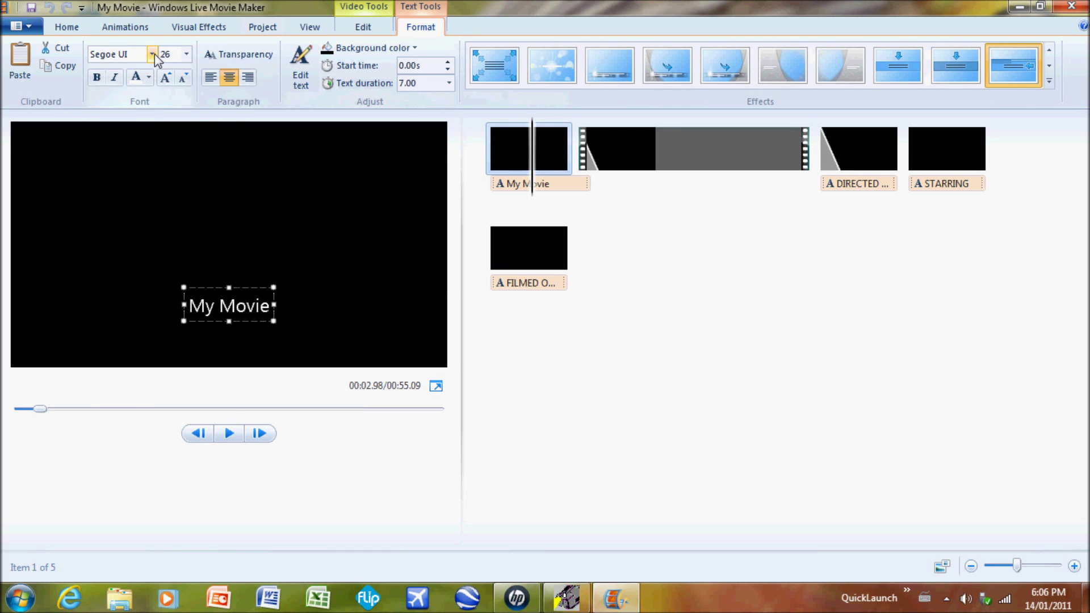
click(153, 54)
click(152, 54)
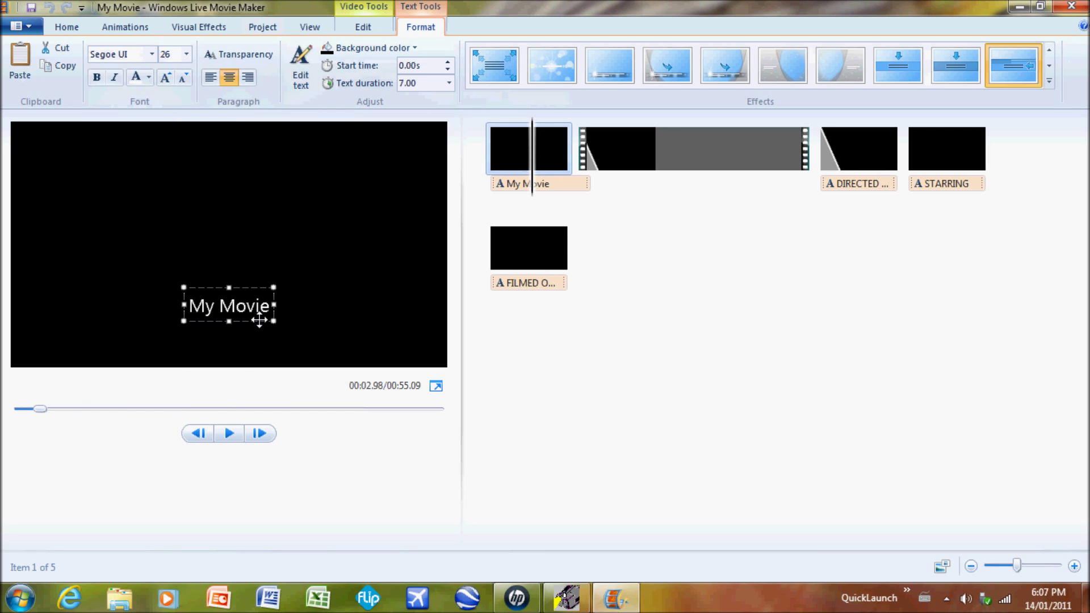
Try splitting the title onto two lines, undo it, and move the title toward the frame centre
click(270, 307)
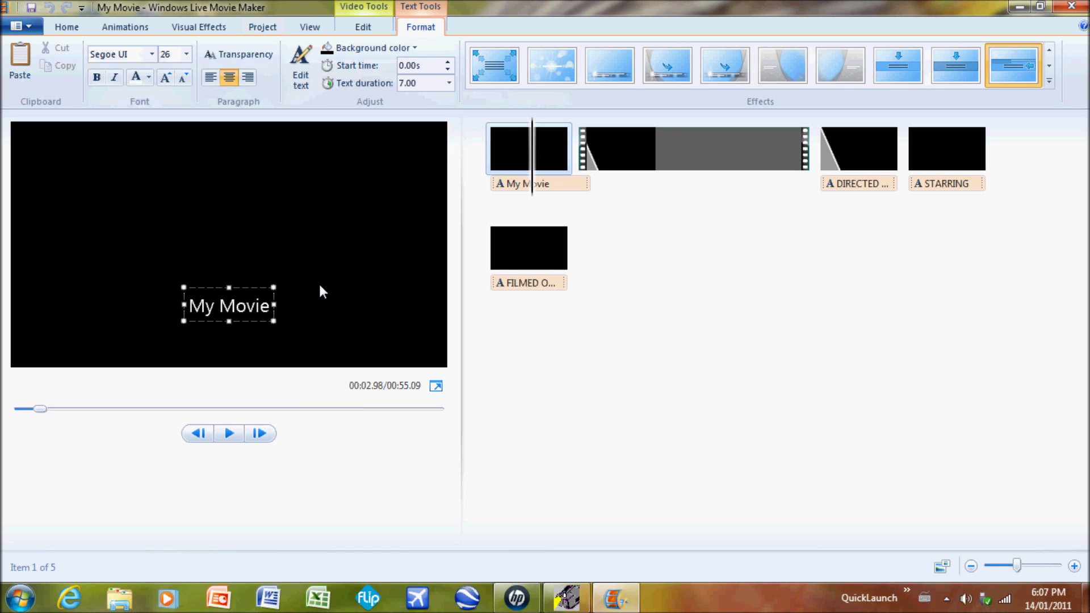
click(265, 306)
click(218, 305)
key(Return)
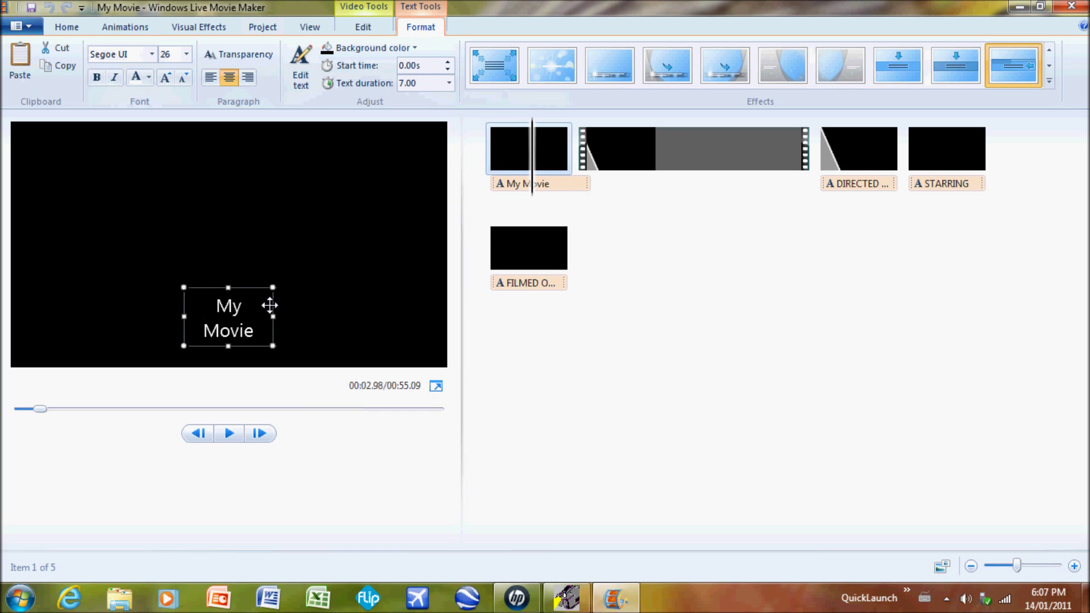
drag(245, 305, 279, 322)
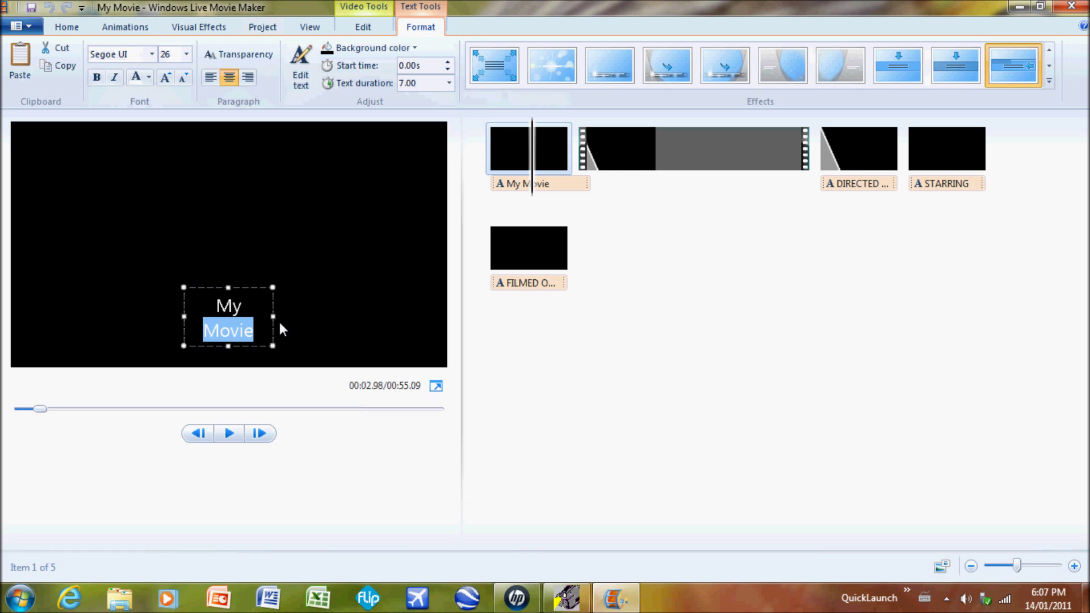
key(ctrl+z)
drag(254, 289, 219, 245)
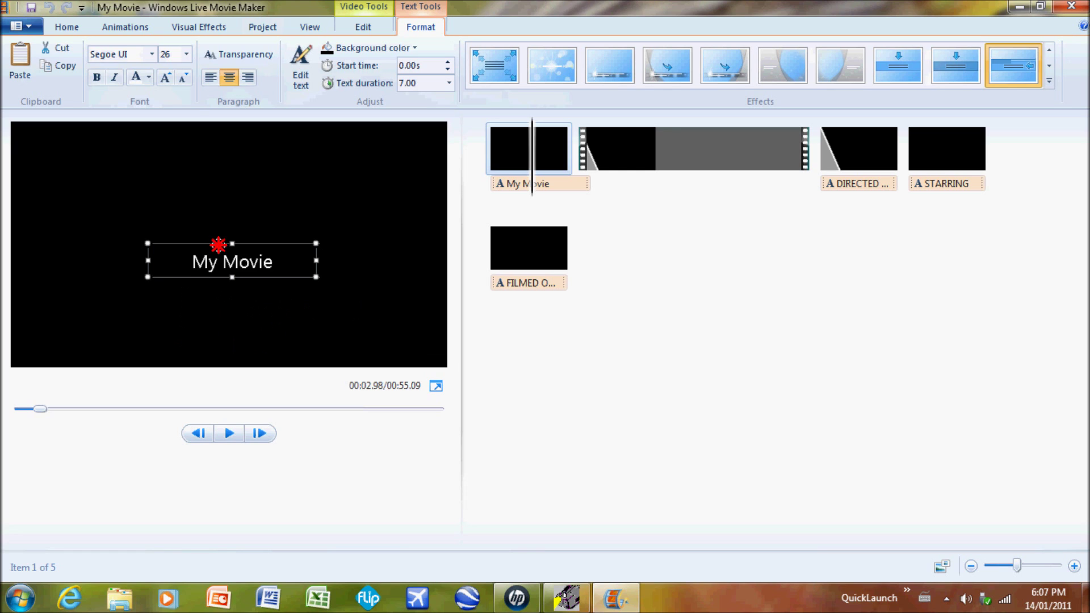
Replace the My Movie text with 'Wildlife: A Microsoft Production'
drag(281, 271, 94, 257)
key(BackSpace)
text(W)
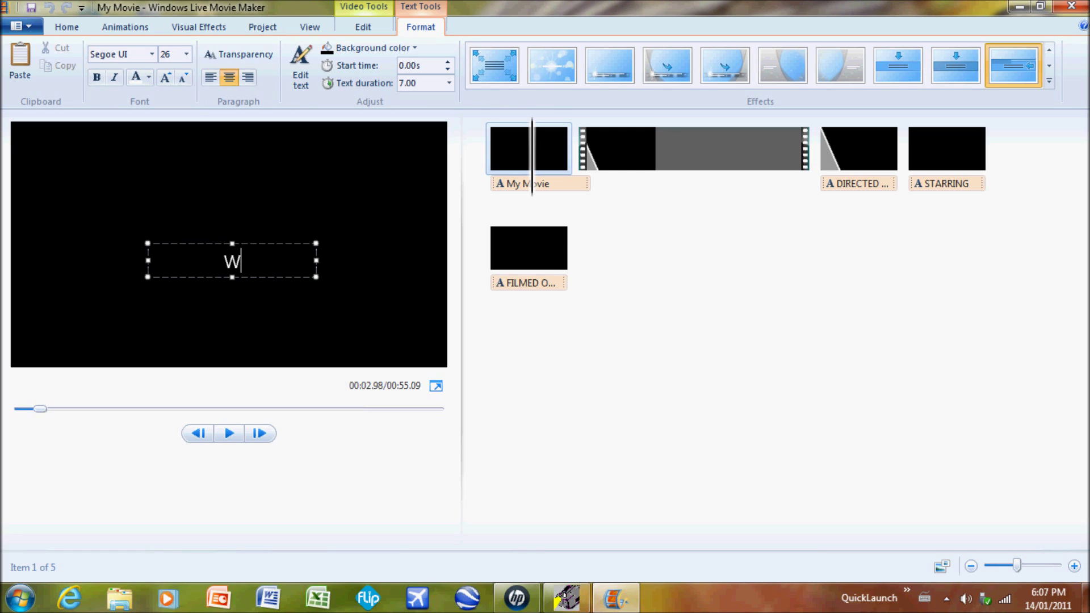
text(ildlife:)
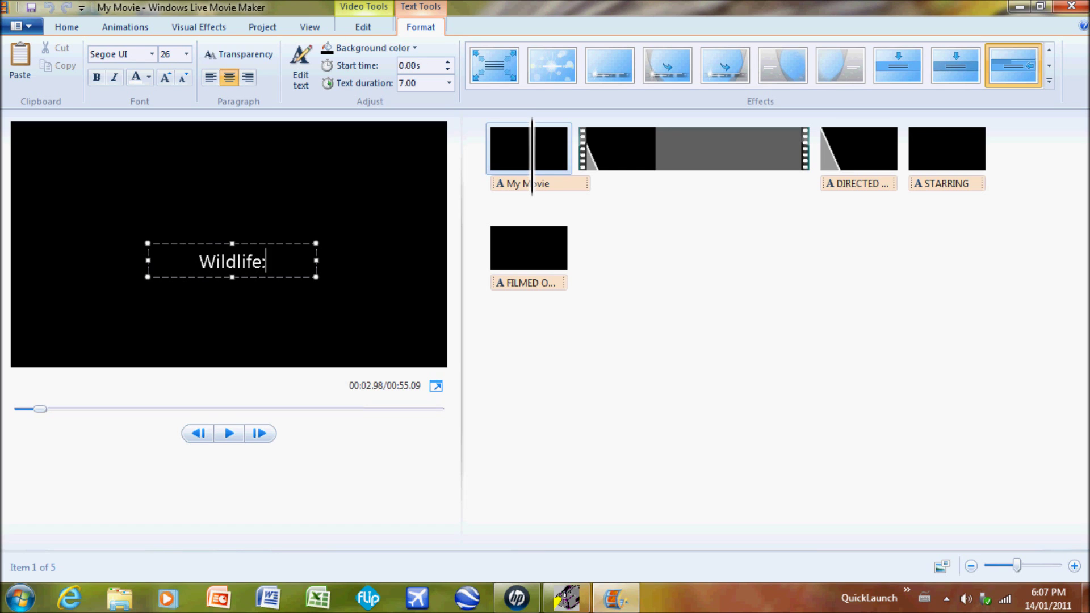
text( A Windows)
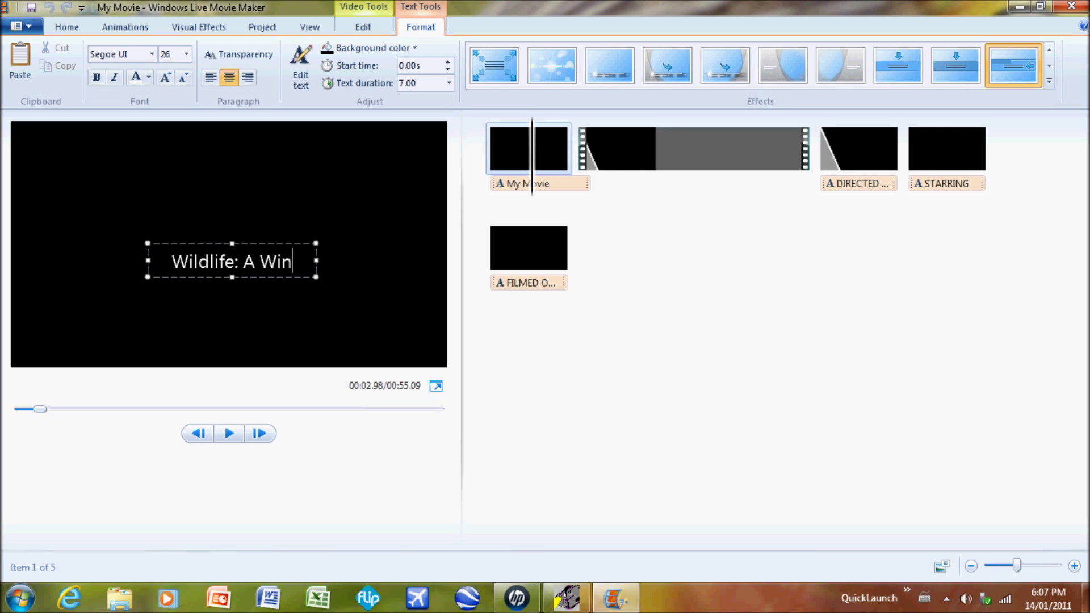
key(BackSpace)
key(BackSpace)
key(BackSpace)
key(BackSpace)
key(BackSpace)
key(BackSpace)
key(BackSpace)
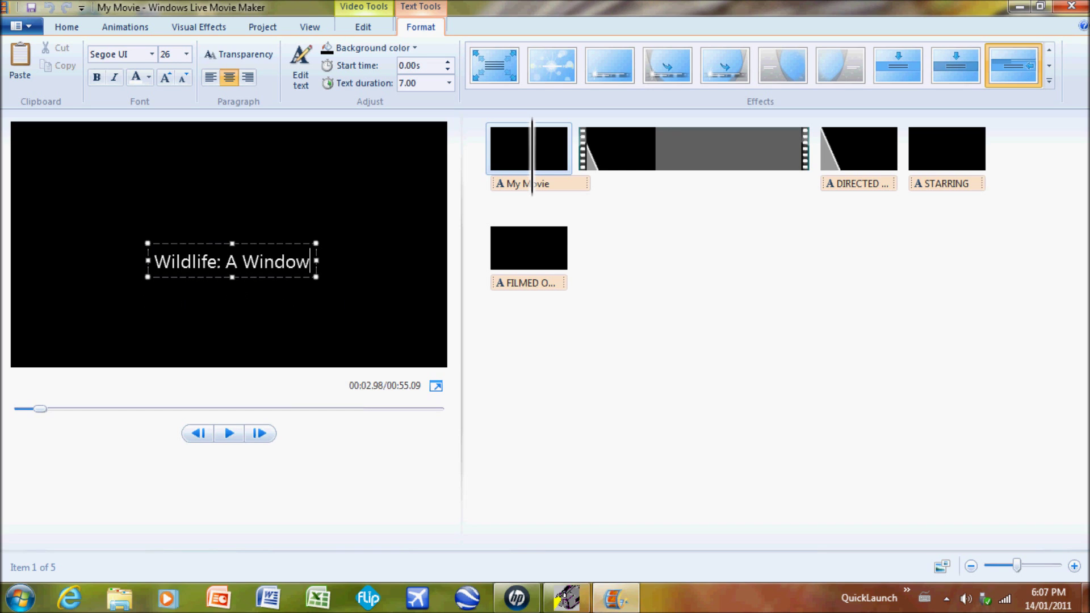
text(Microsoft)
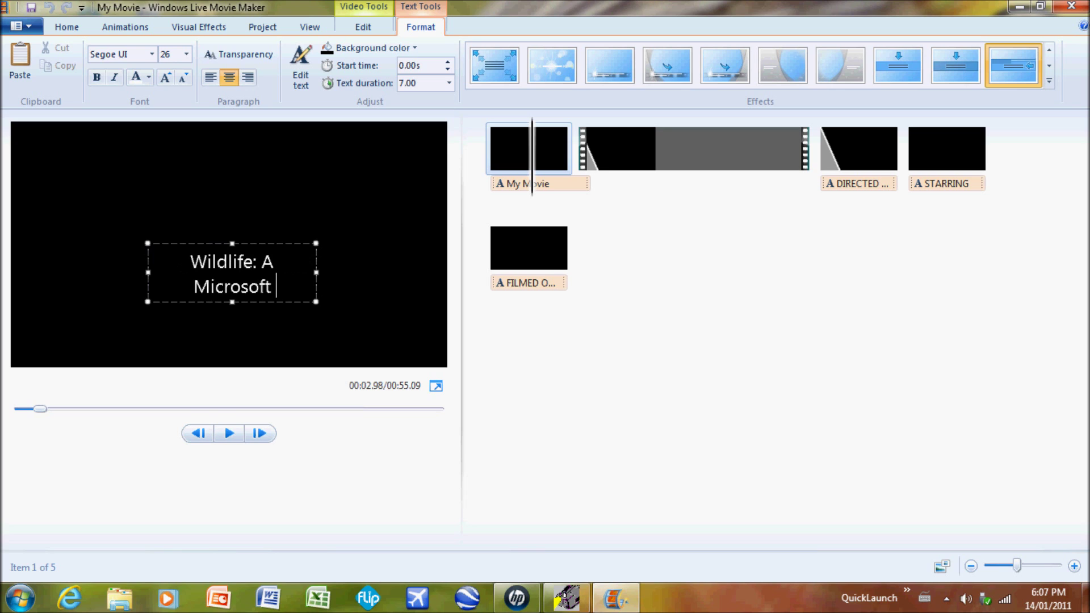
text( Produ)
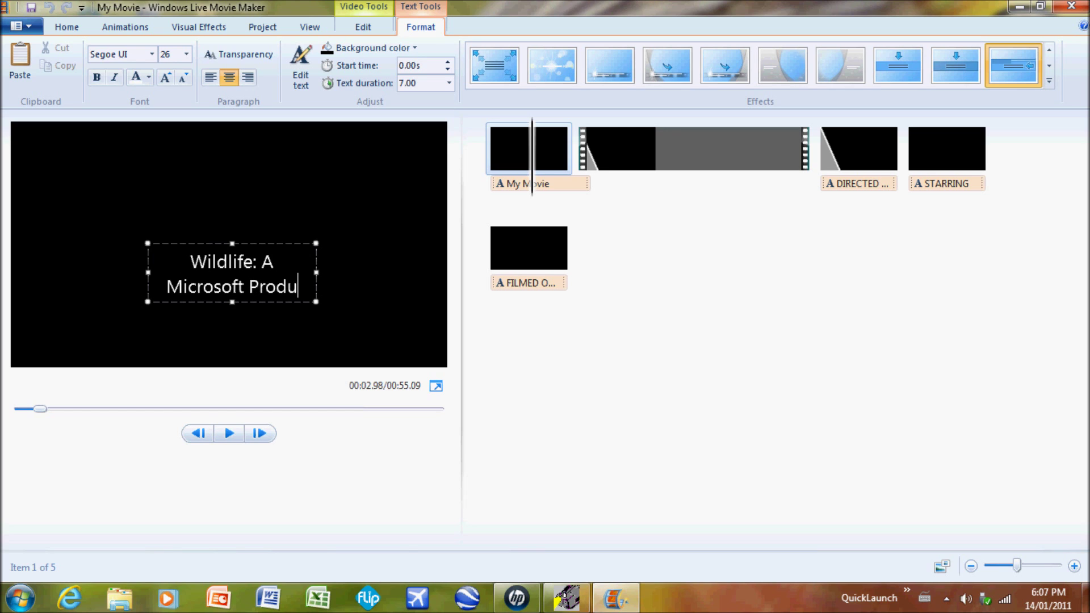
text(ction)
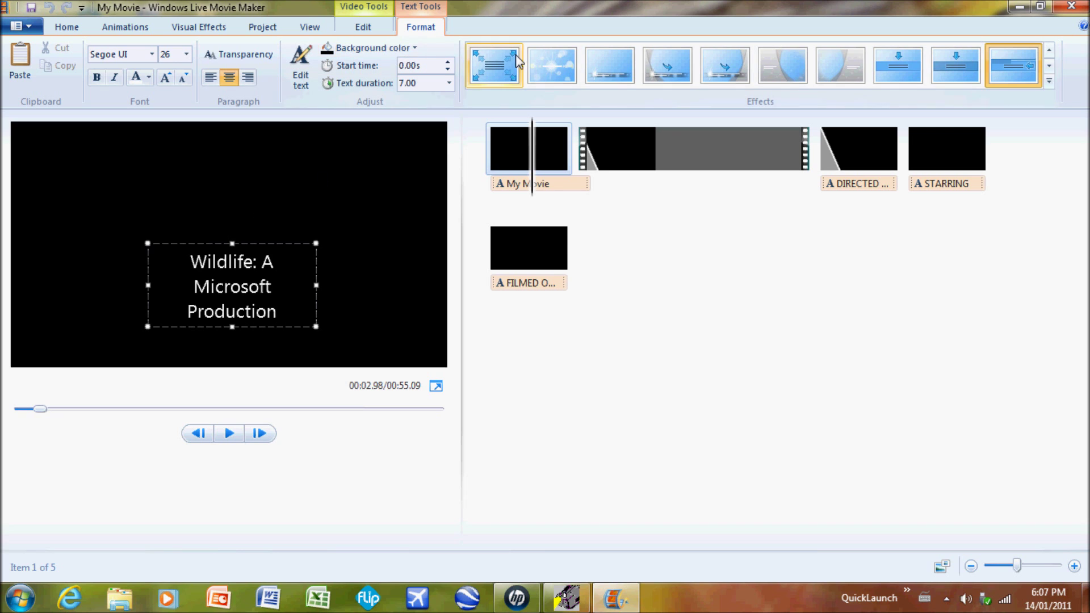
click(494, 66)
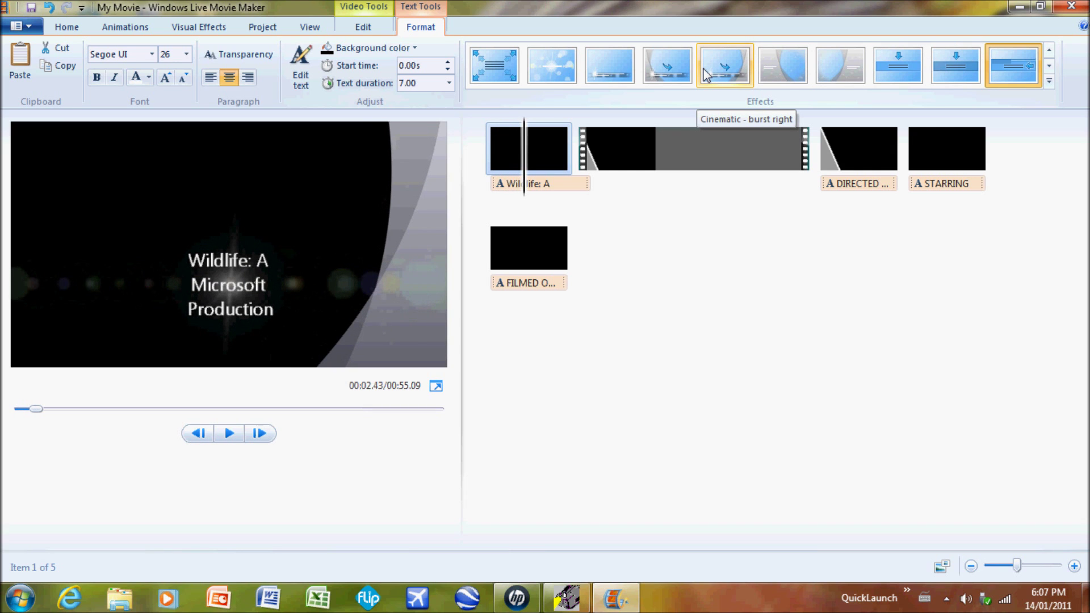
Give the opening title a Contemporary text effect, then select the DIRECTED credit clip
click(1049, 81)
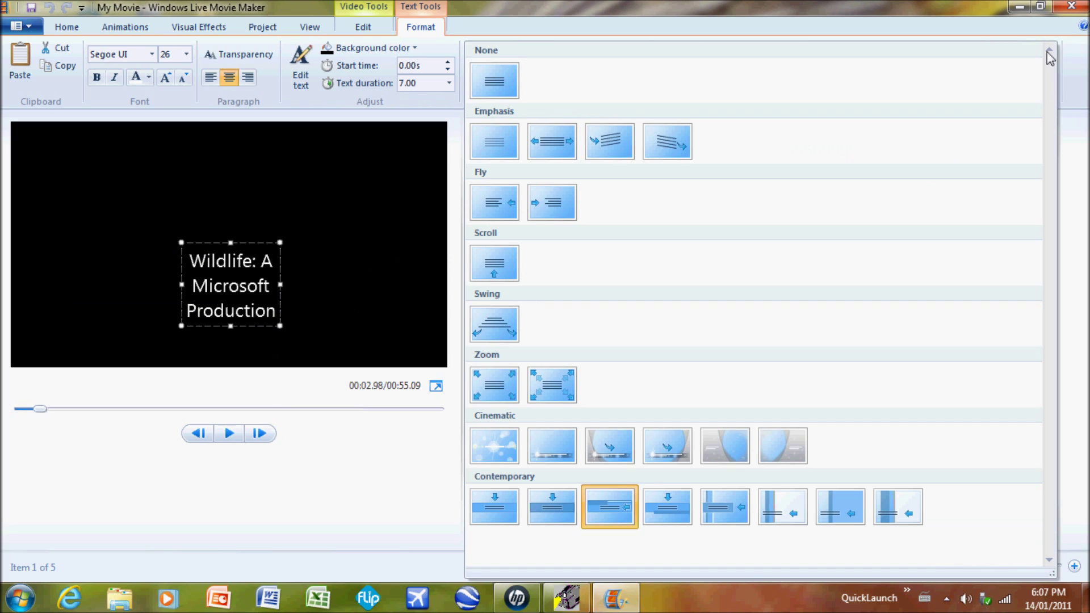
click(403, 463)
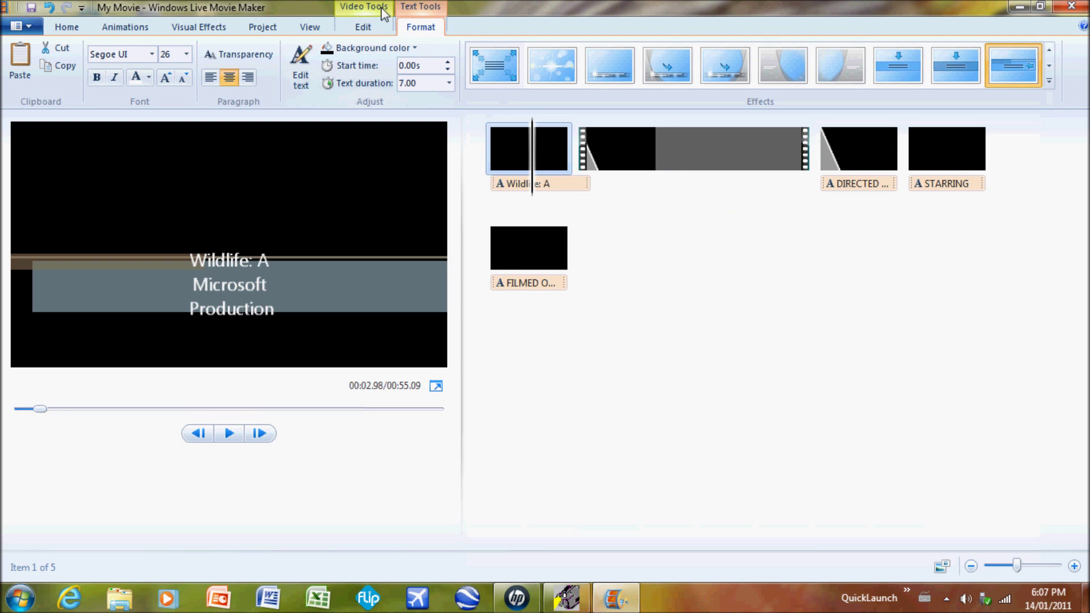
click(884, 185)
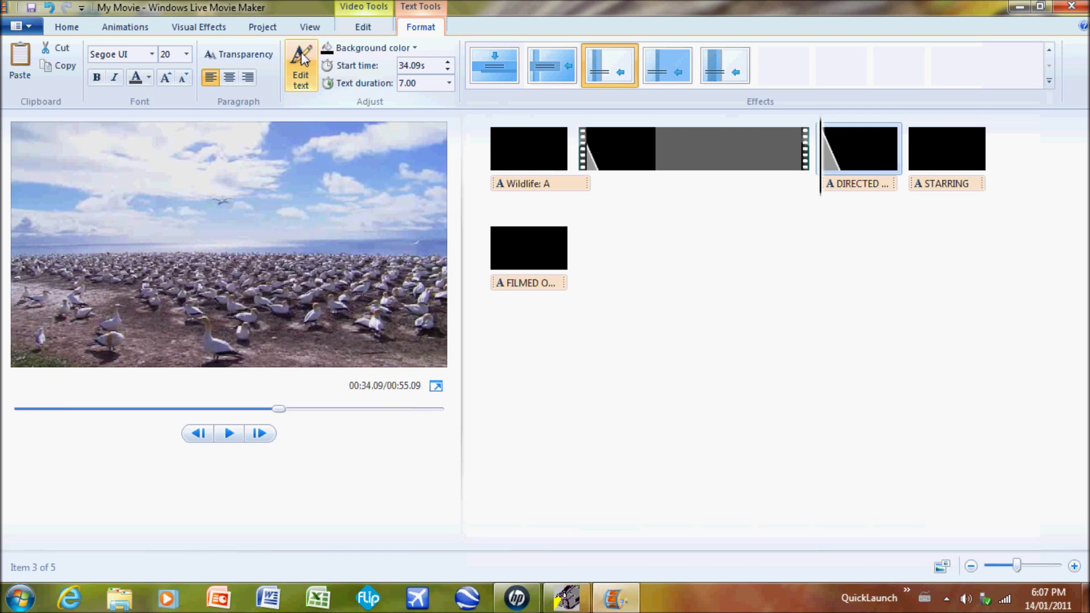
click(947, 173)
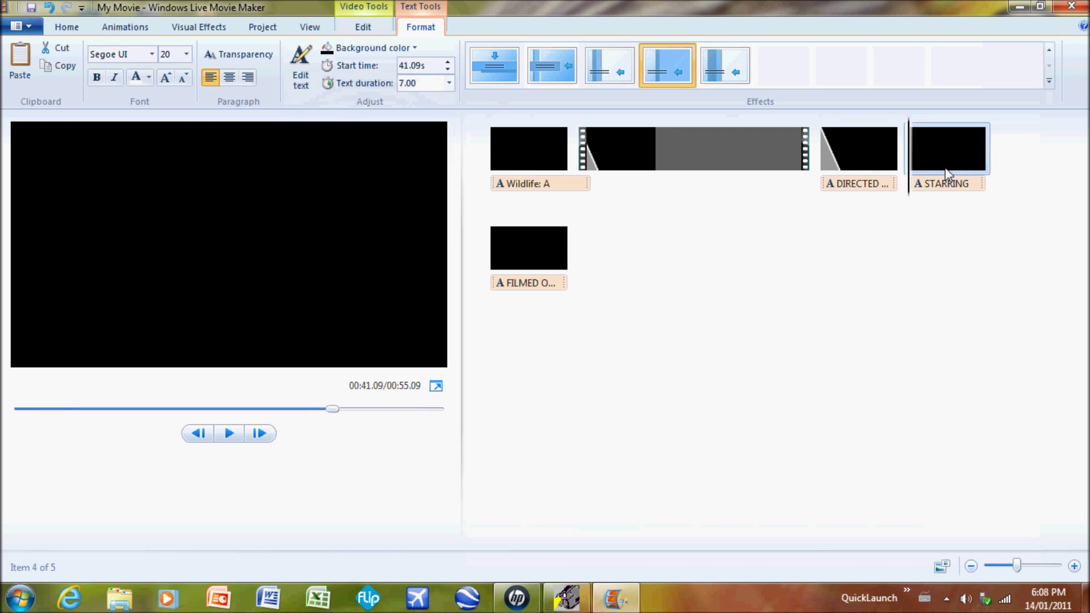
click(604, 146)
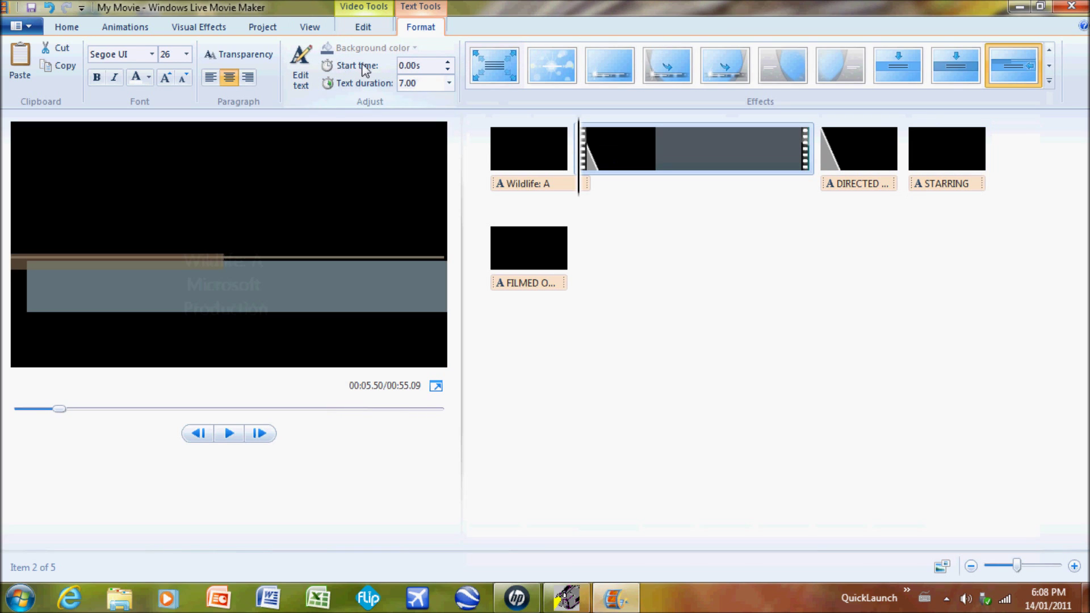
click(127, 27)
click(83, 25)
click(178, 28)
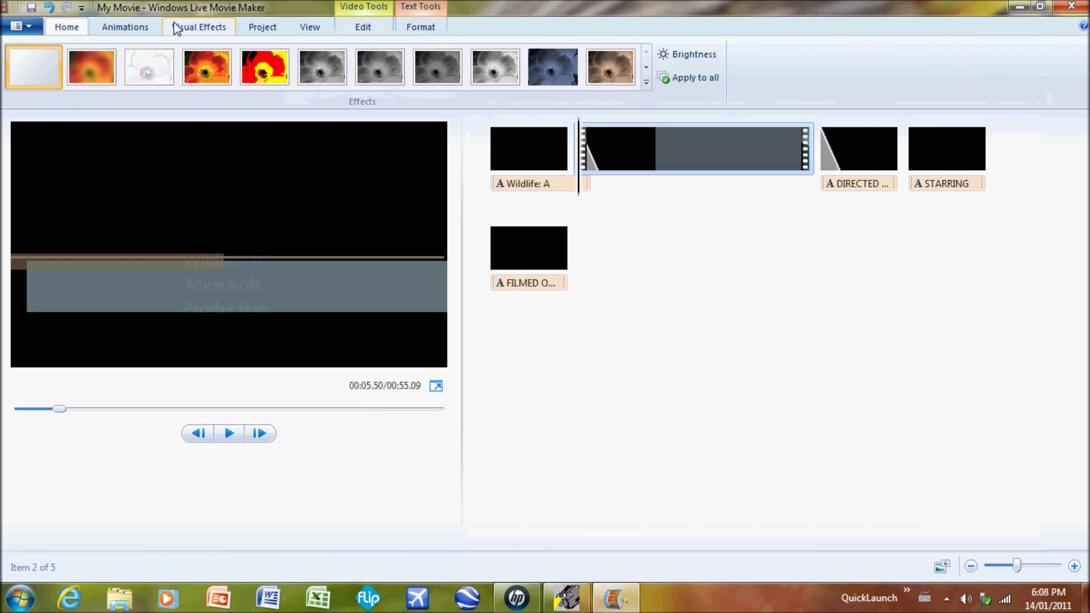
click(151, 27)
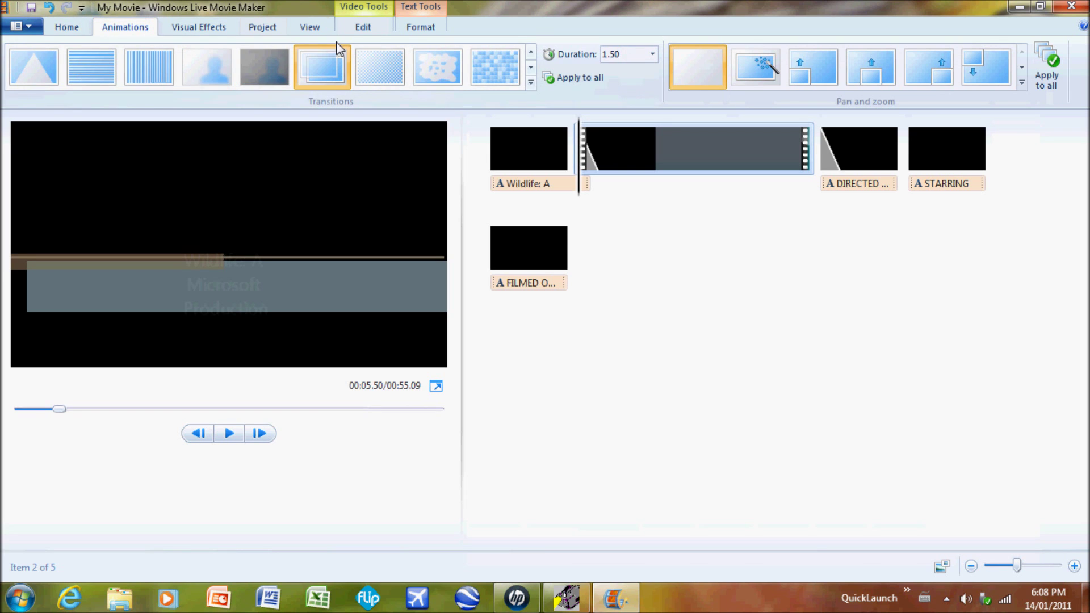
click(267, 27)
click(67, 27)
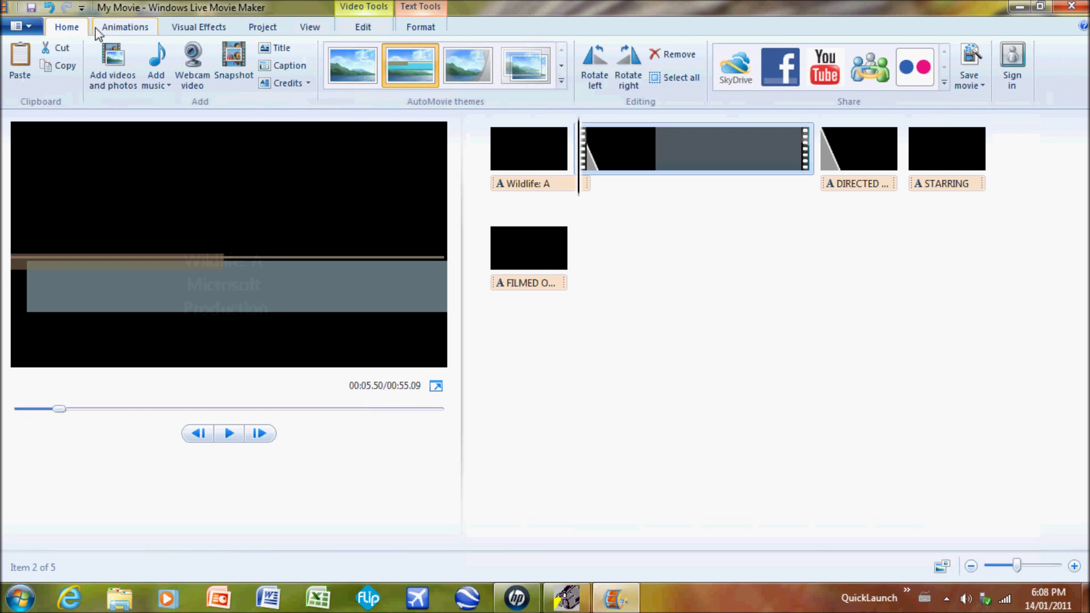
click(293, 72)
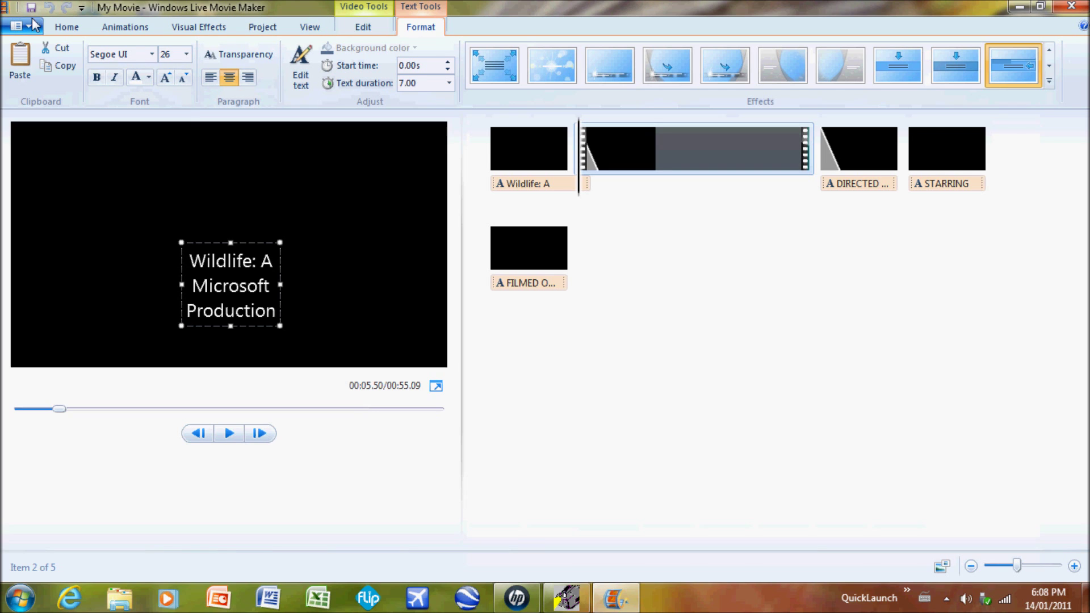
click(497, 143)
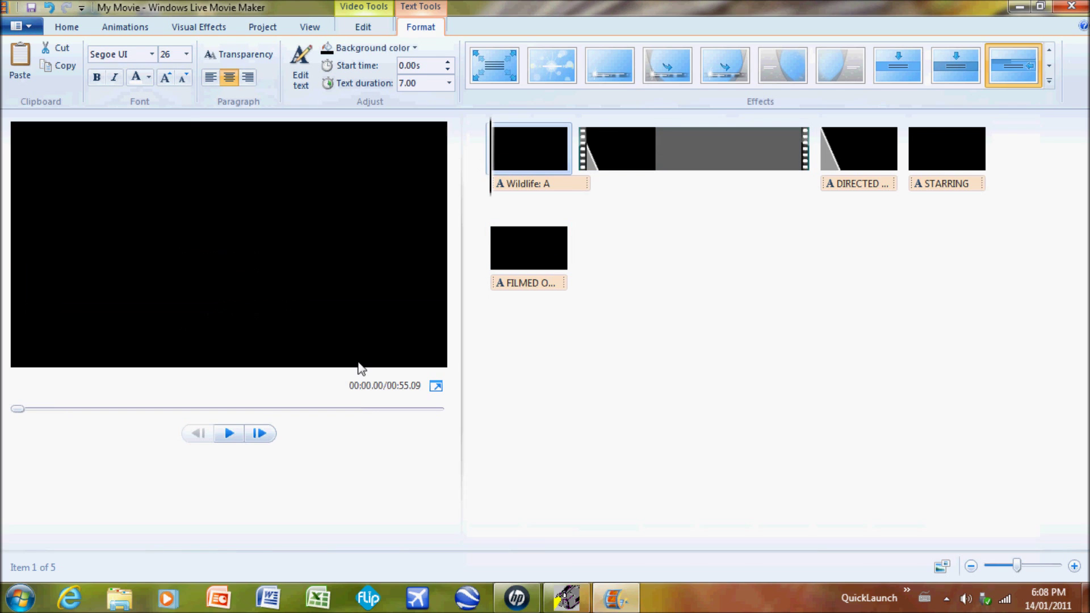
click(228, 433)
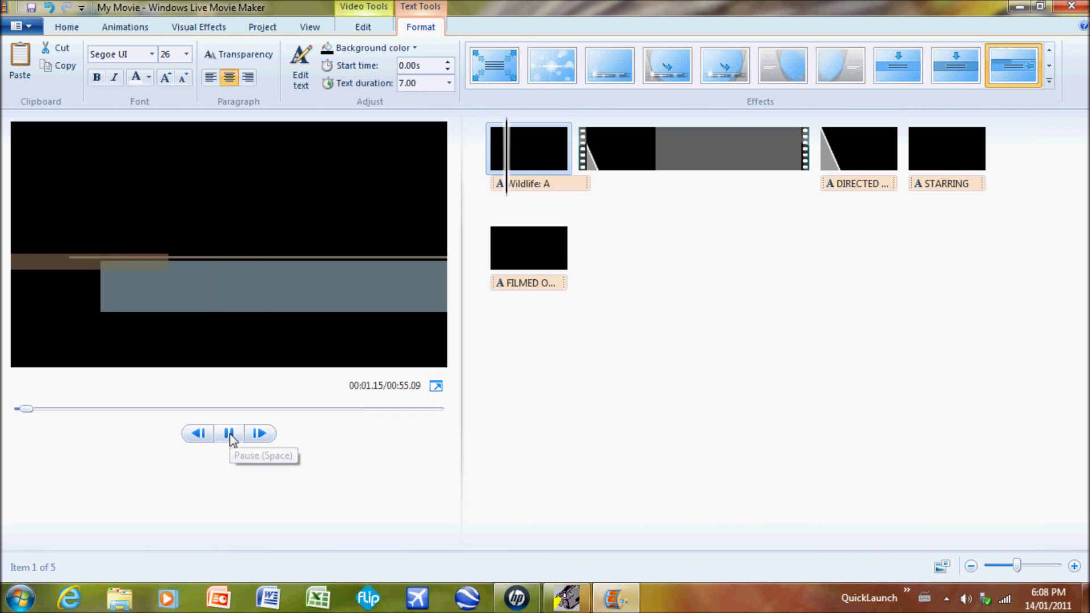
click(569, 125)
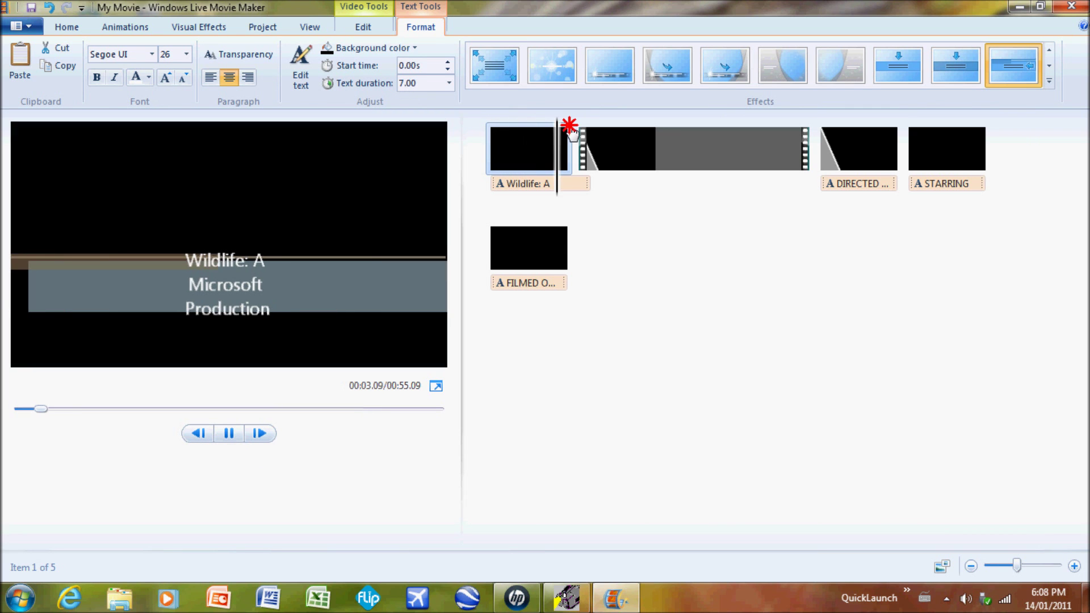
drag(569, 125, 1005, 119)
Select and preview the FILMED ON LOCATION credit, then set its background color to light blue
click(554, 236)
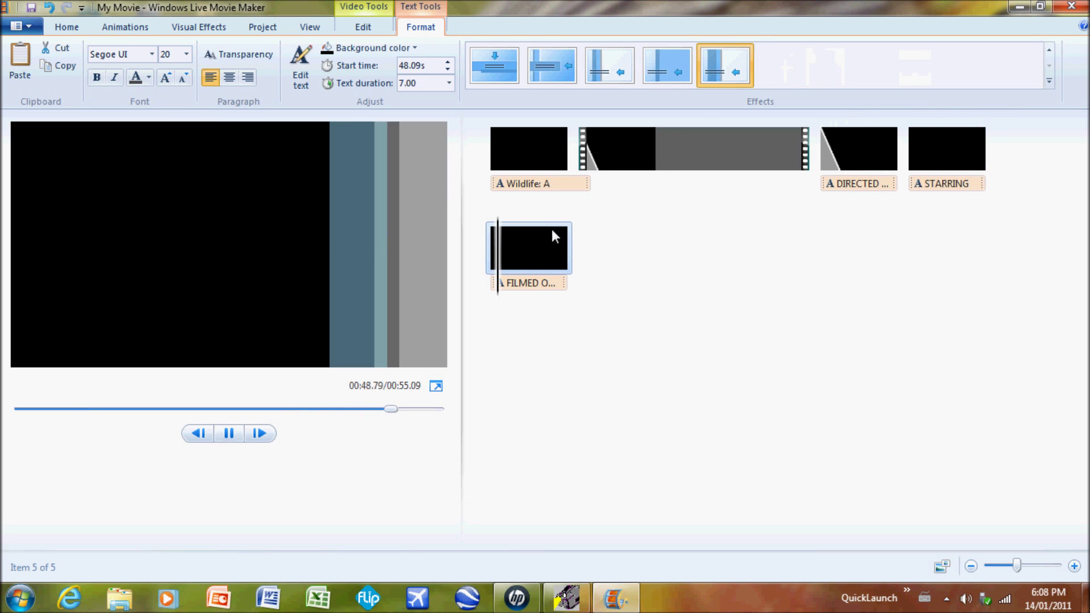
click(228, 433)
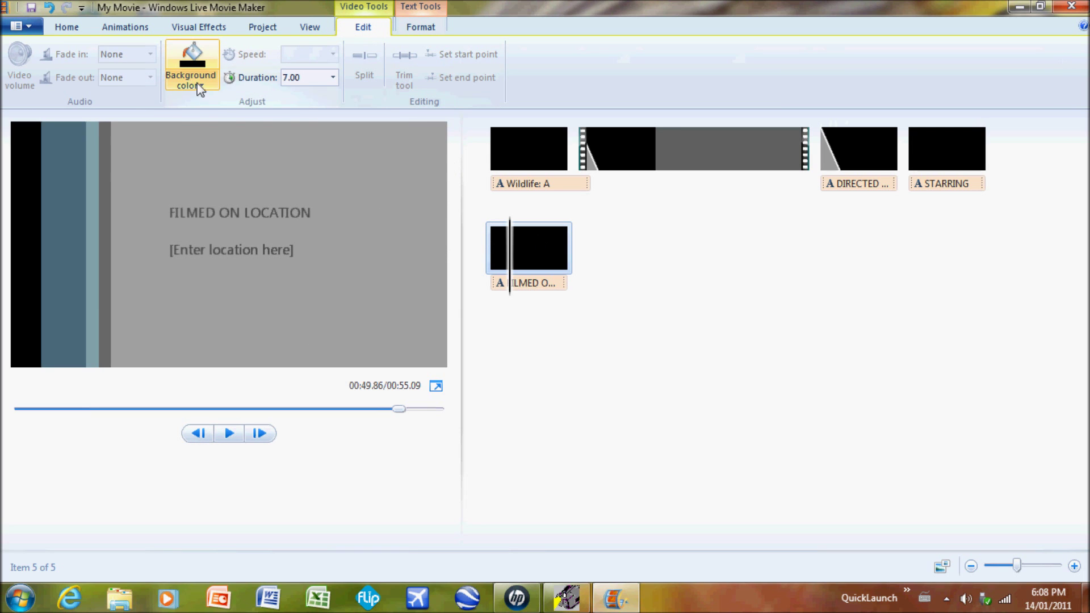
click(199, 88)
click(228, 158)
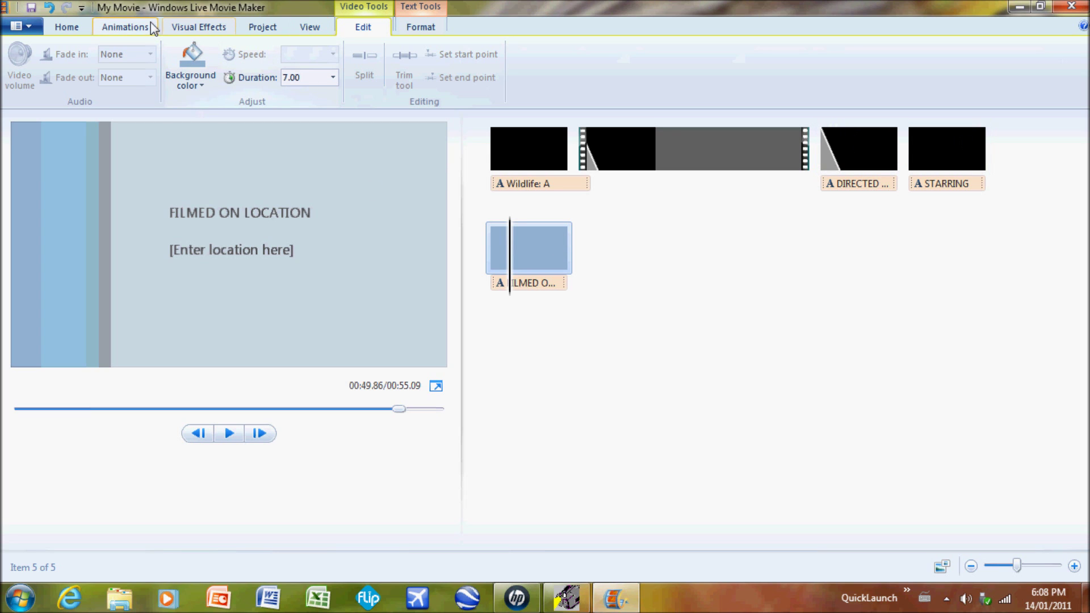
Apply a Diagonals transition to the FILMED ON LOCATION credit from the Animations tab
click(299, 29)
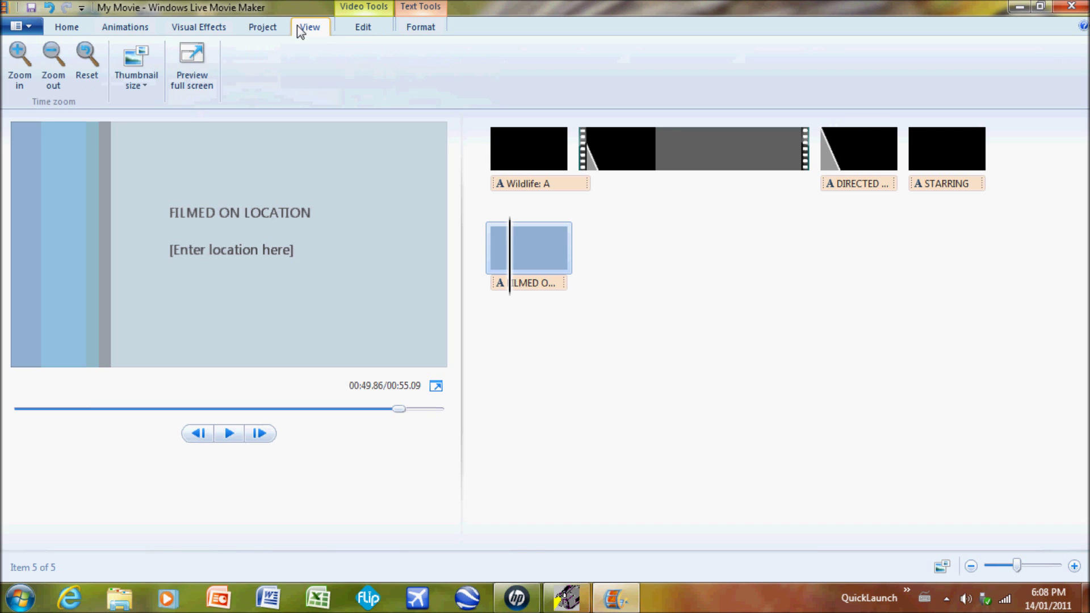
click(272, 28)
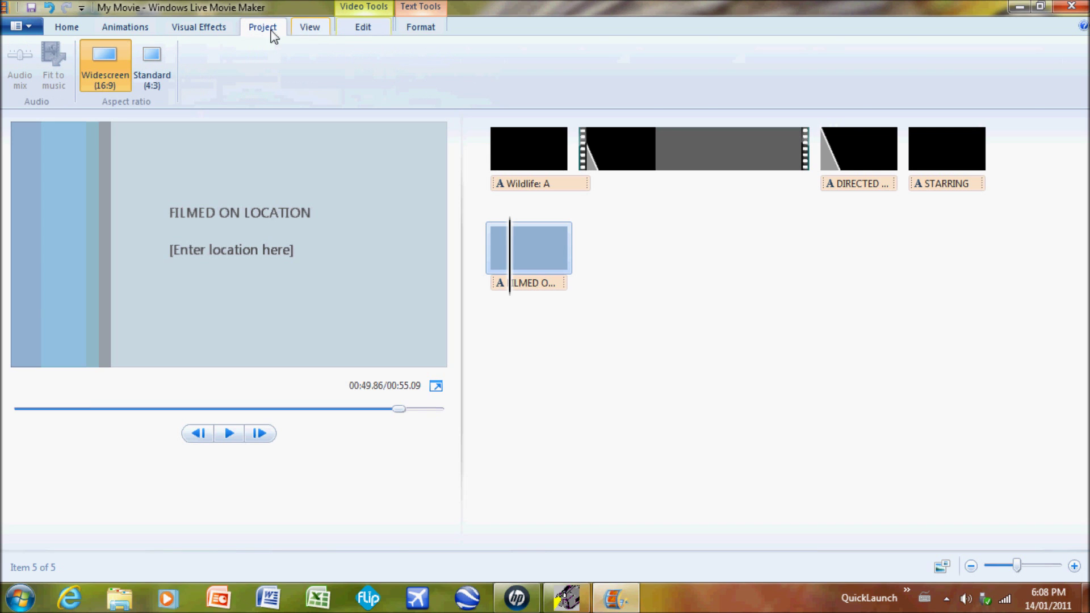
click(71, 27)
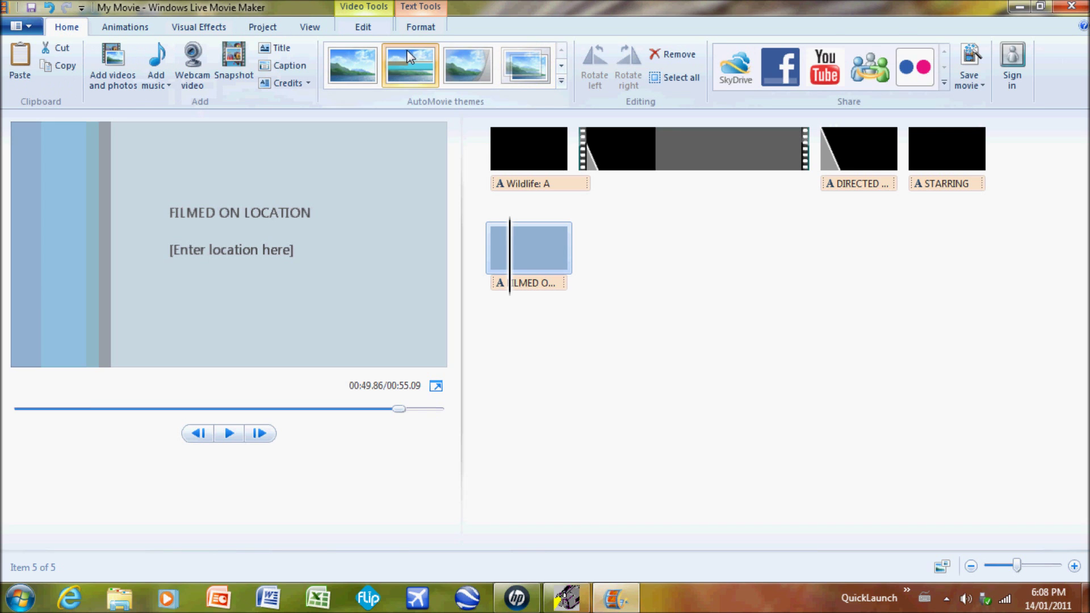
click(125, 26)
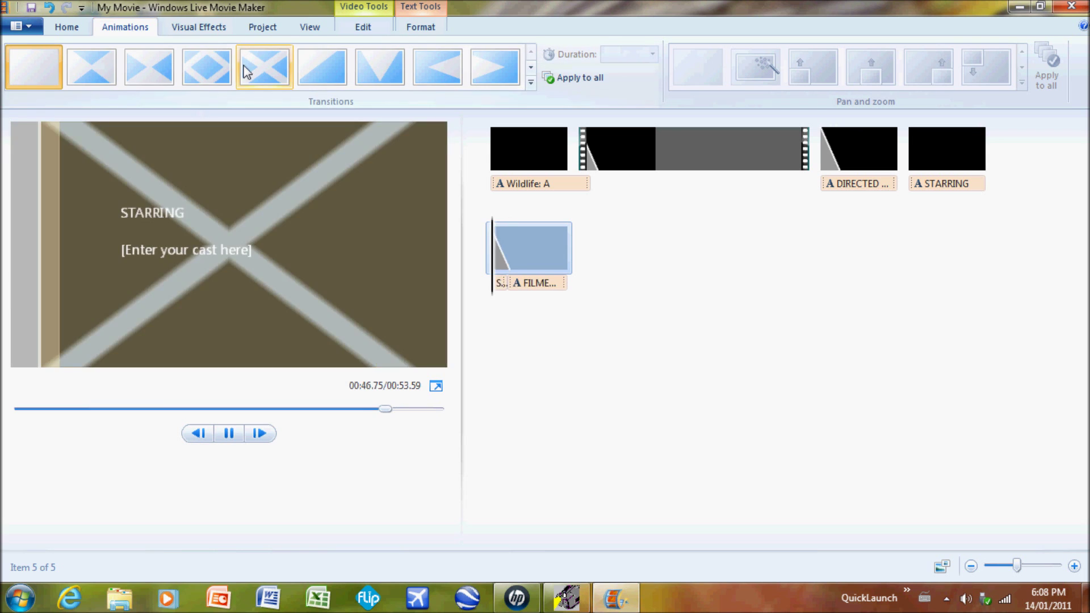
click(209, 65)
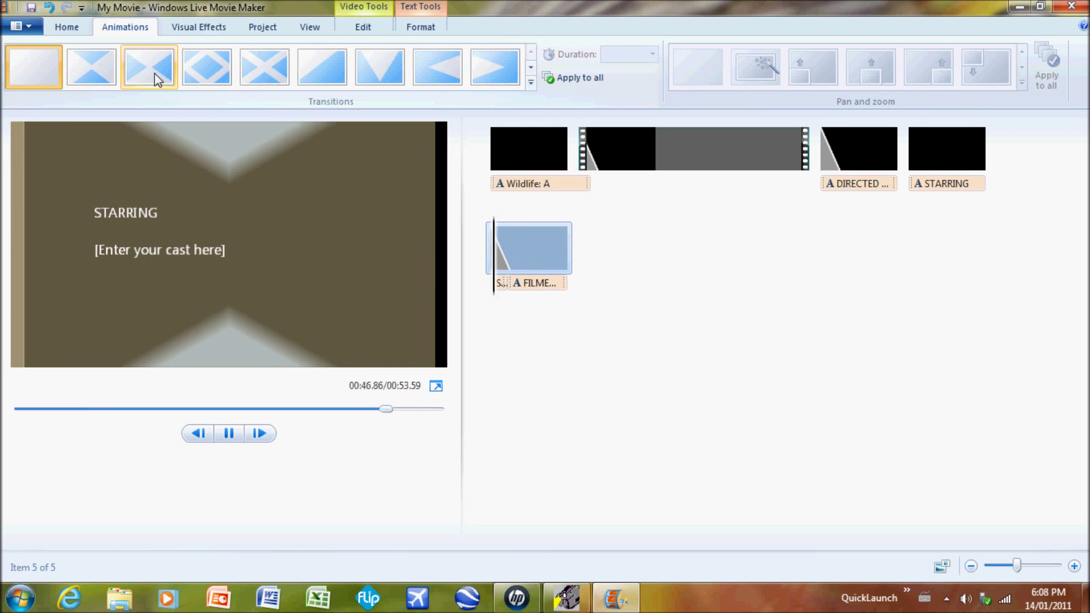
Set the credit's transition to None from the full gallery and jump to the movie's end
click(531, 82)
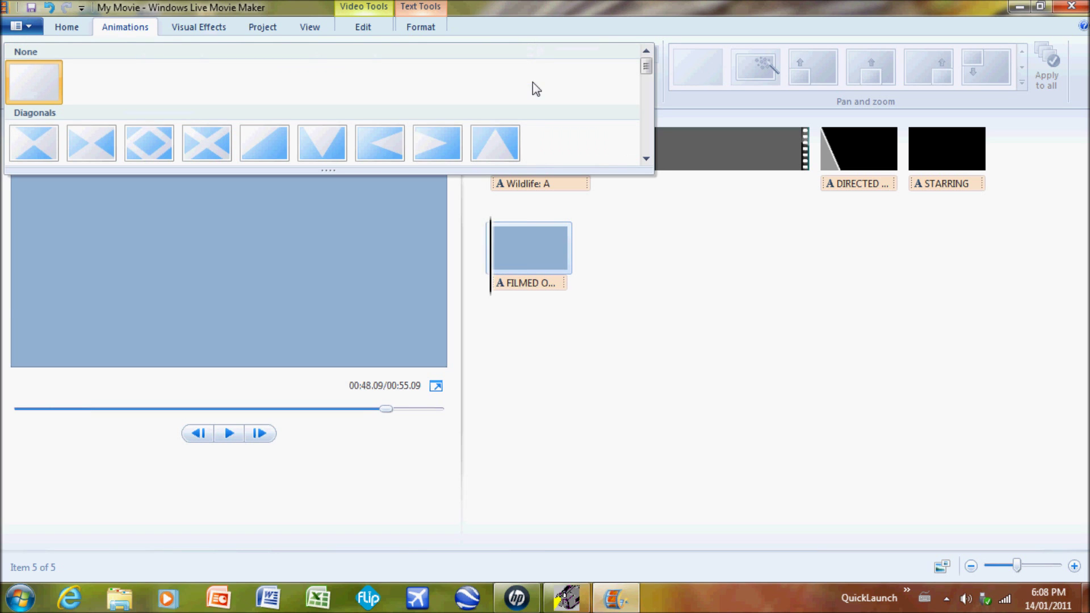
click(644, 85)
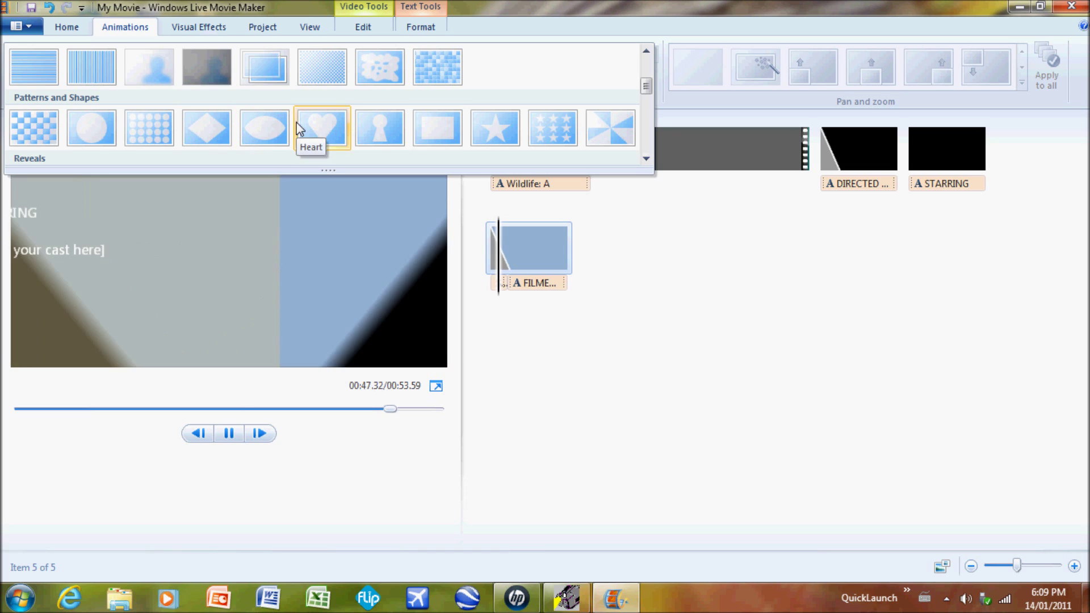
click(903, 479)
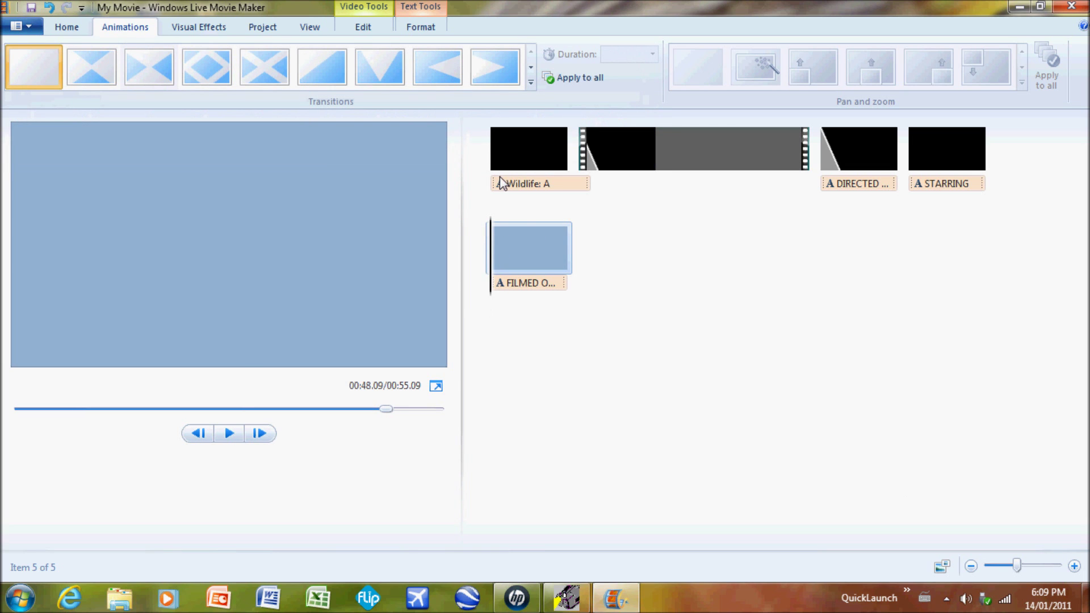
click(615, 262)
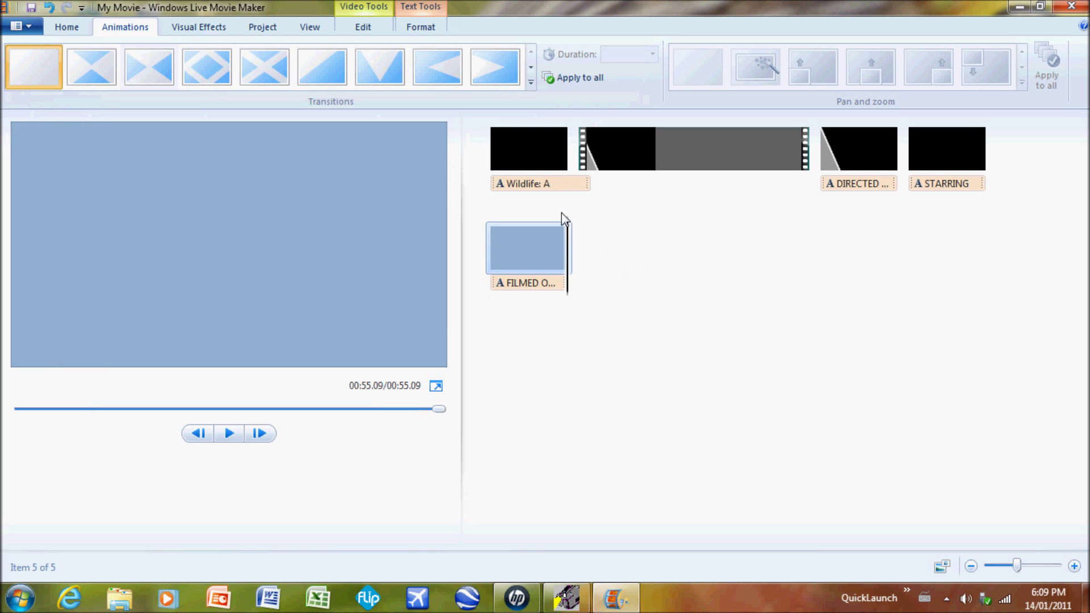
Rewind to the start, select the opening Wildlife title, and glance at the project menu
drag(568, 196, 489, 164)
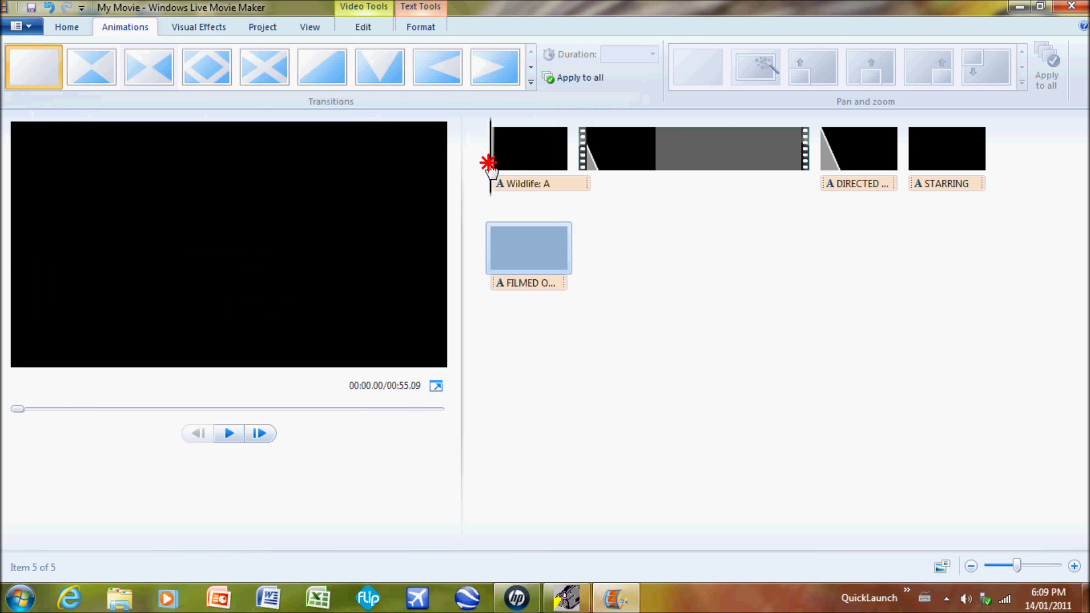
click(57, 28)
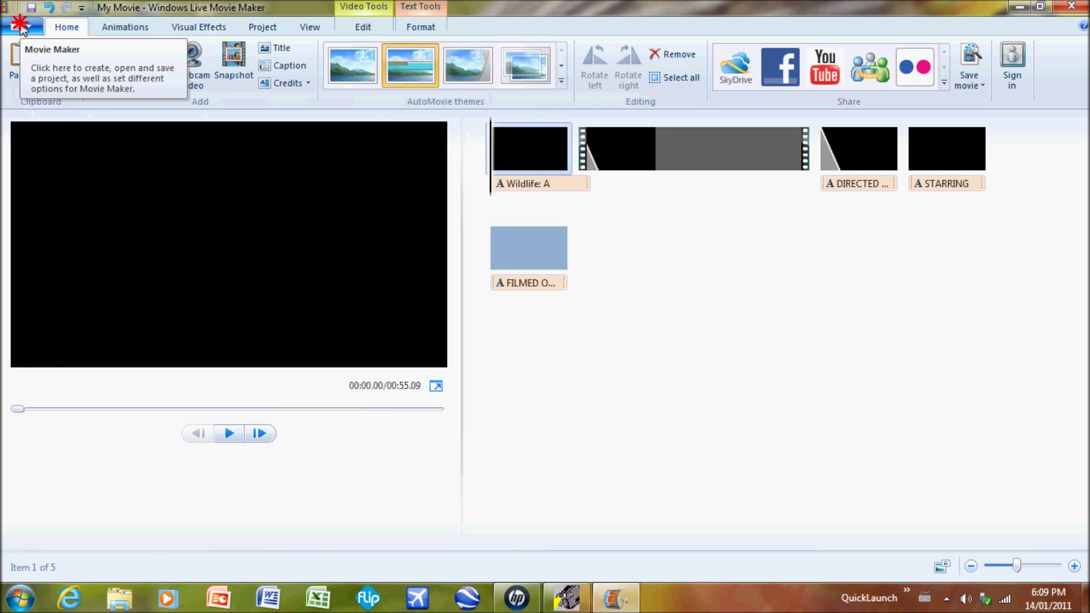
click(22, 29)
click(701, 389)
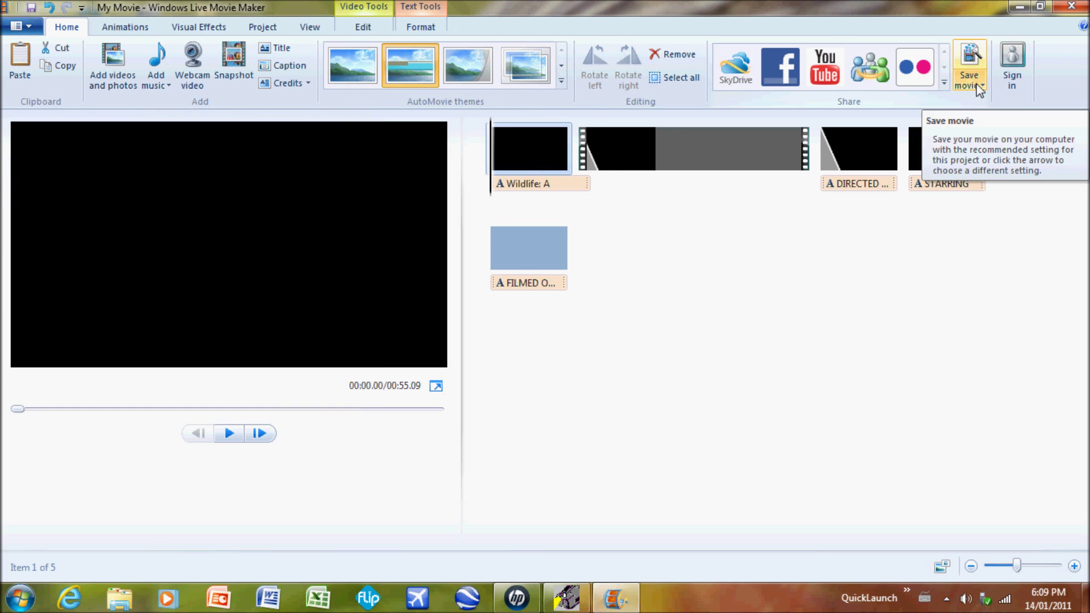
Review the Save movie settings list, then bring up the Movie Maker application menu
click(979, 88)
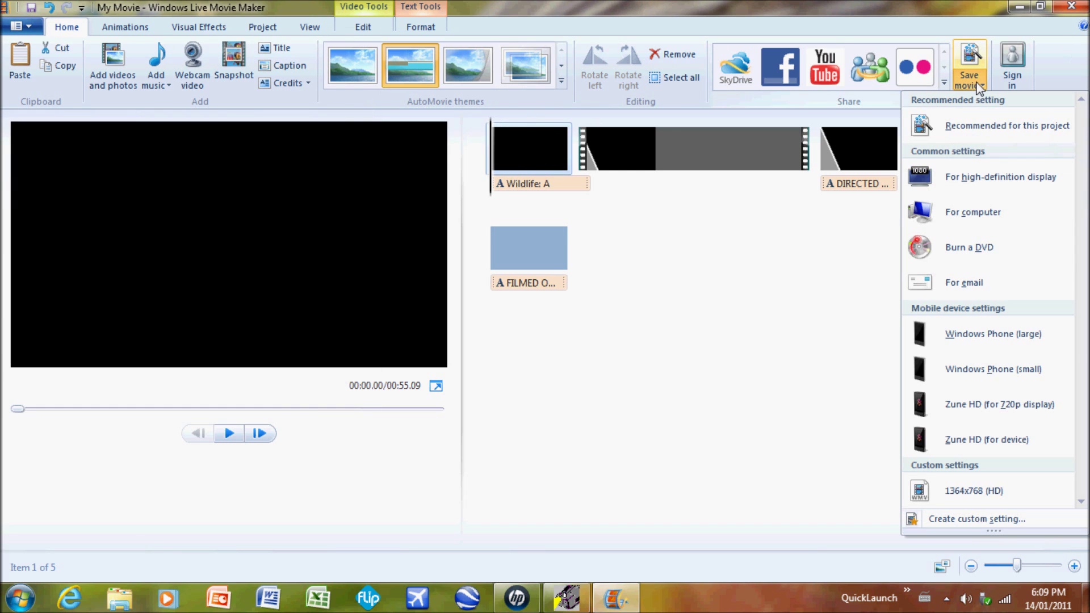
click(706, 403)
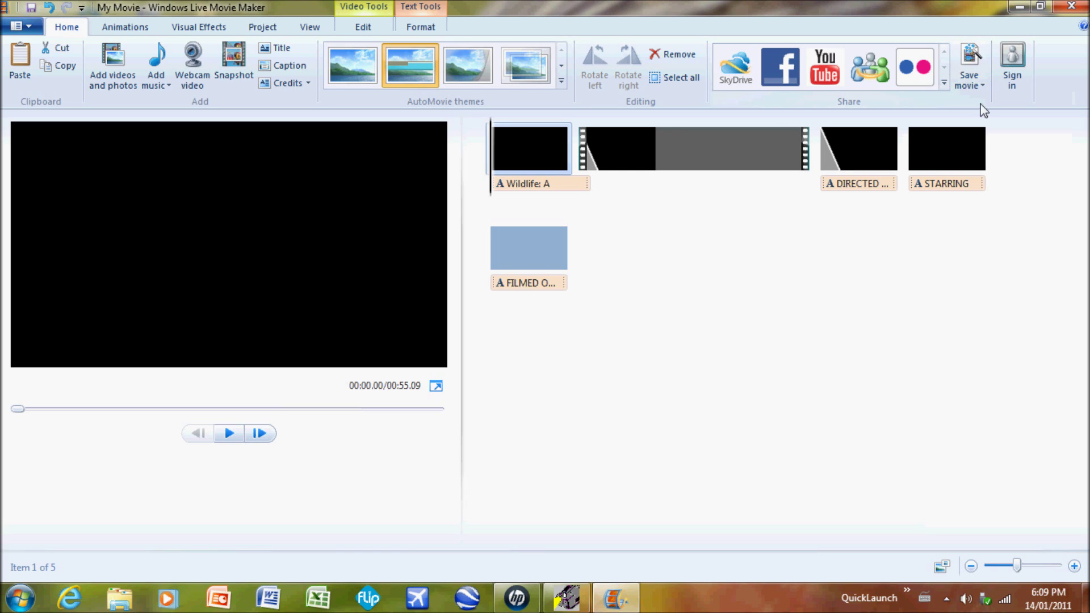
click(21, 25)
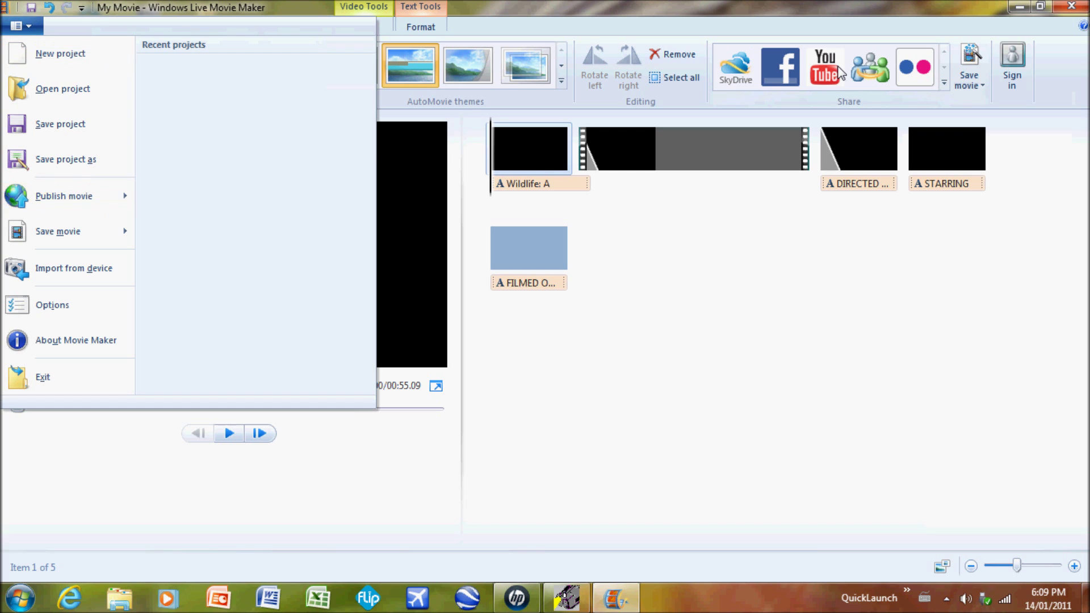
Browse the Save movie settings and choose For high-definition display, proposing My Movie
mouse_move(113, 232)
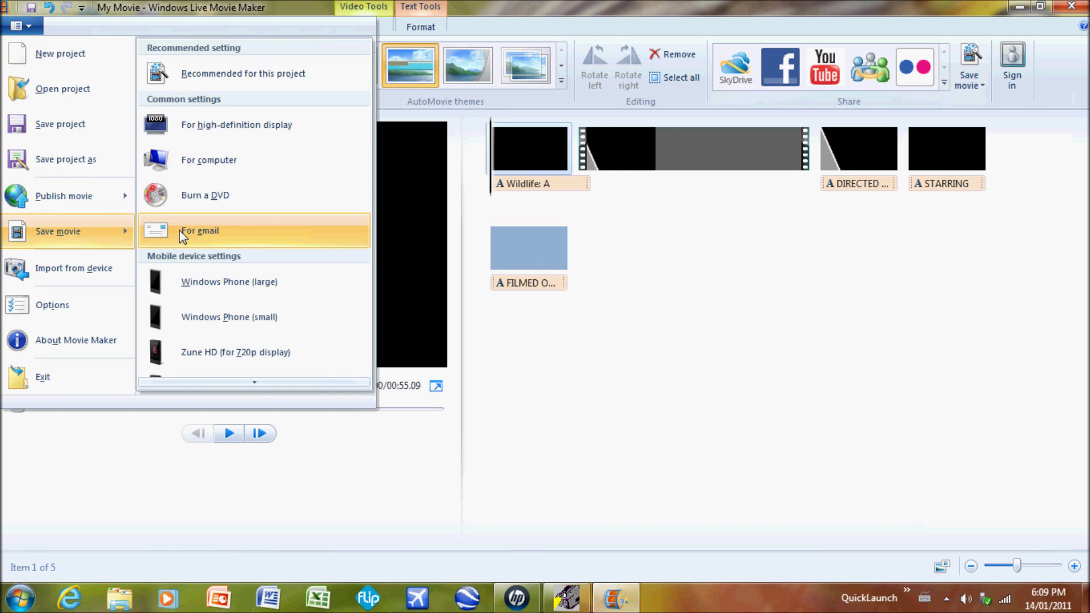
mouse_move(253, 381)
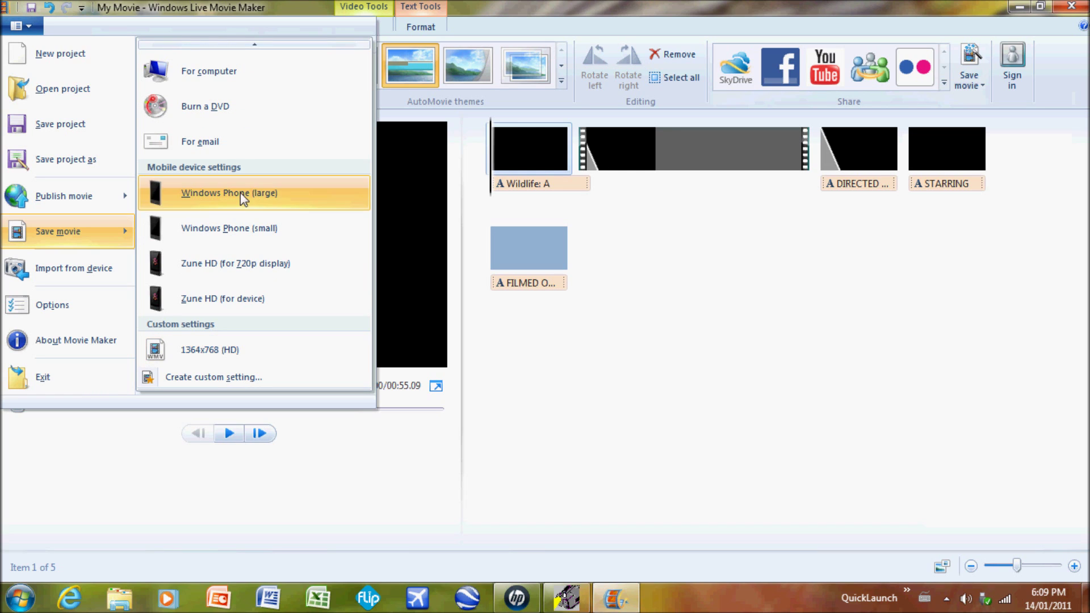
mouse_move(205, 45)
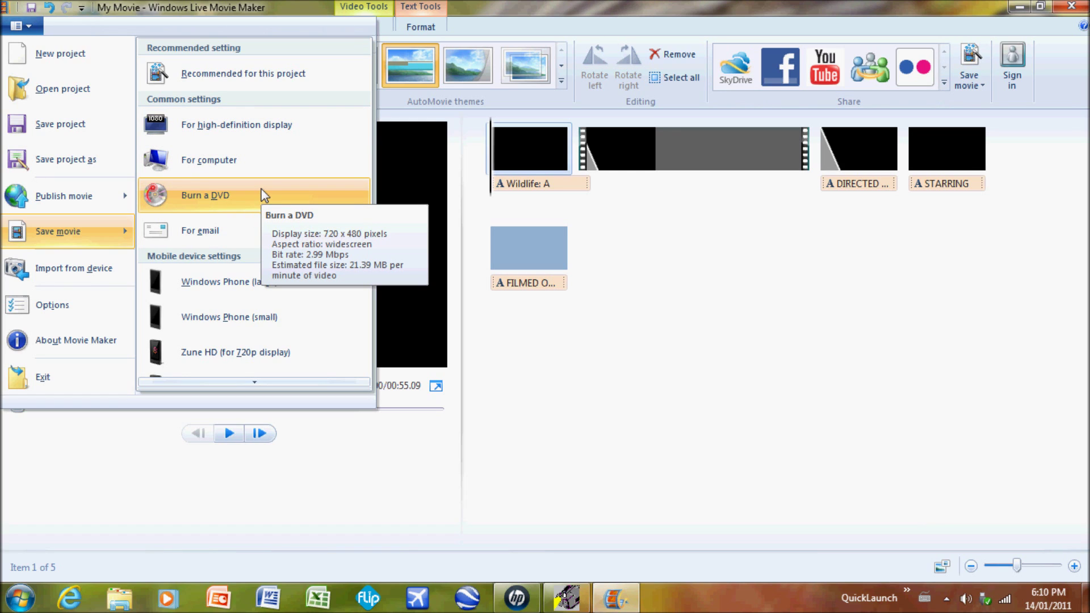
click(254, 382)
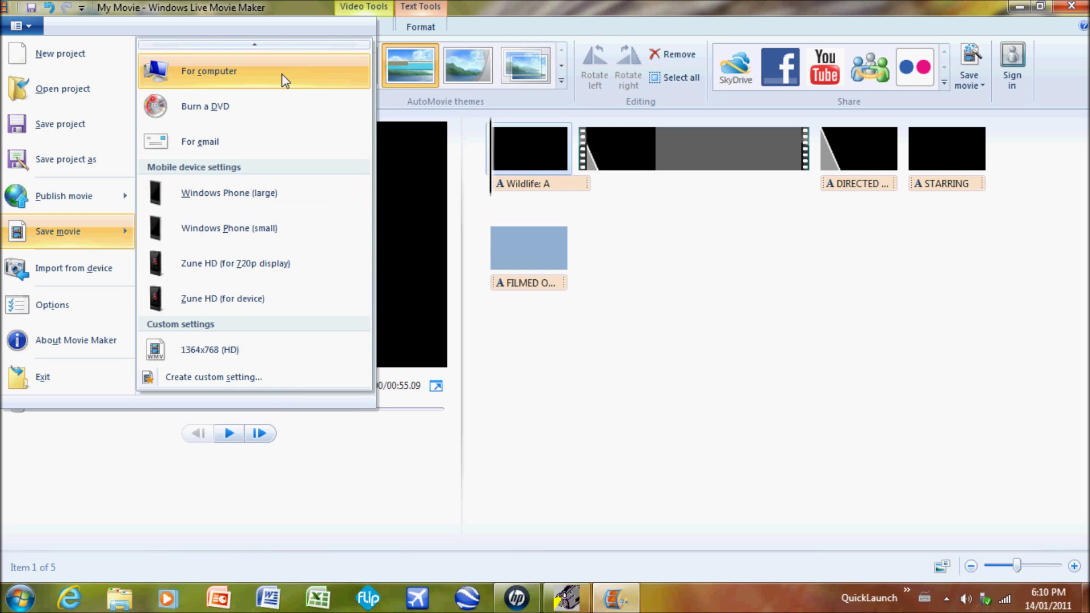
click(281, 43)
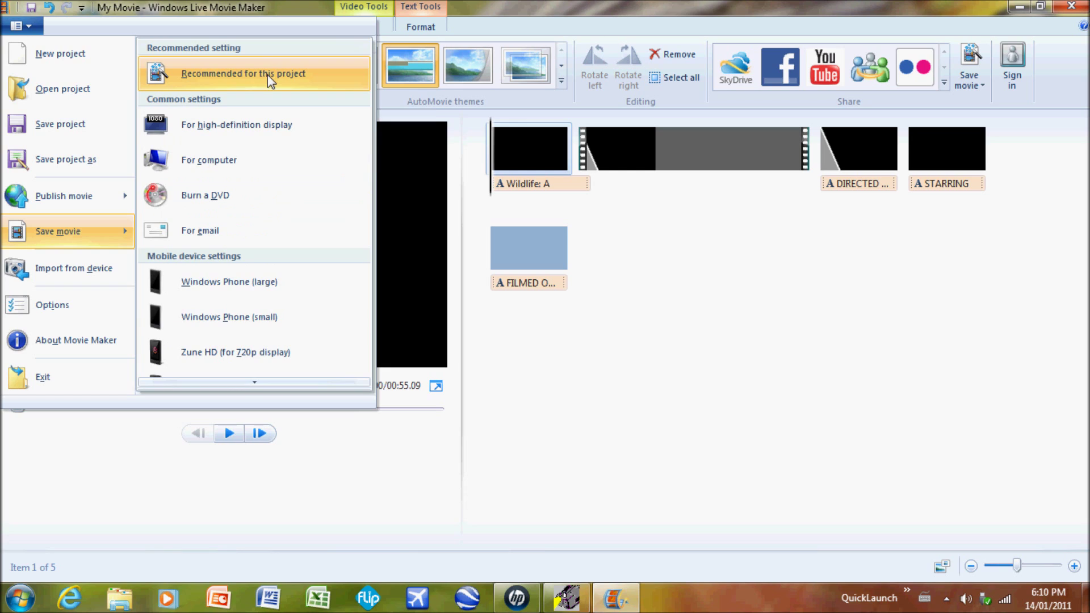
mouse_move(271, 82)
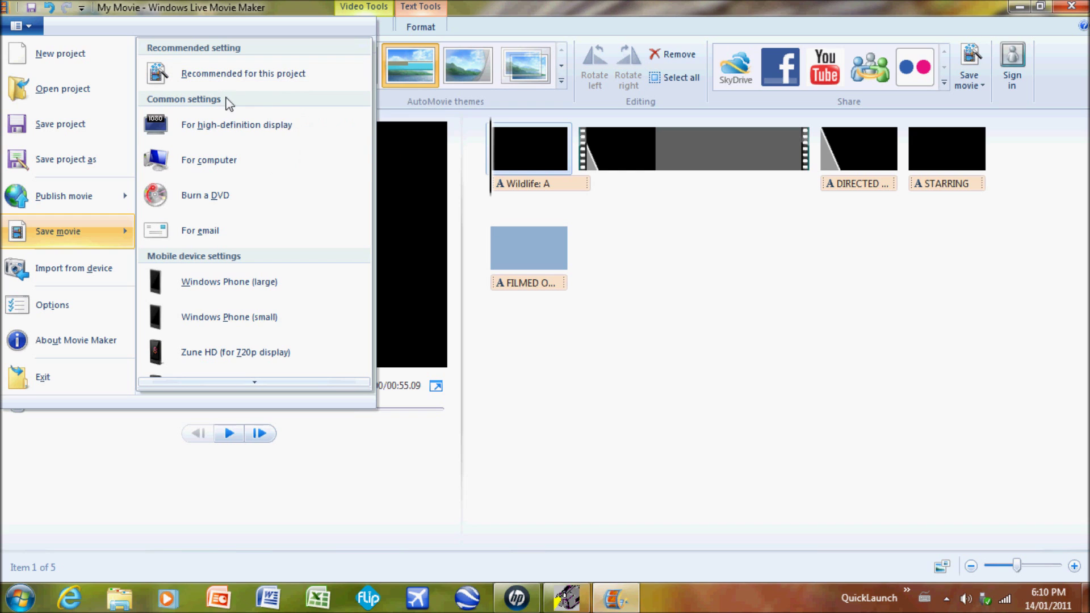
mouse_move(233, 128)
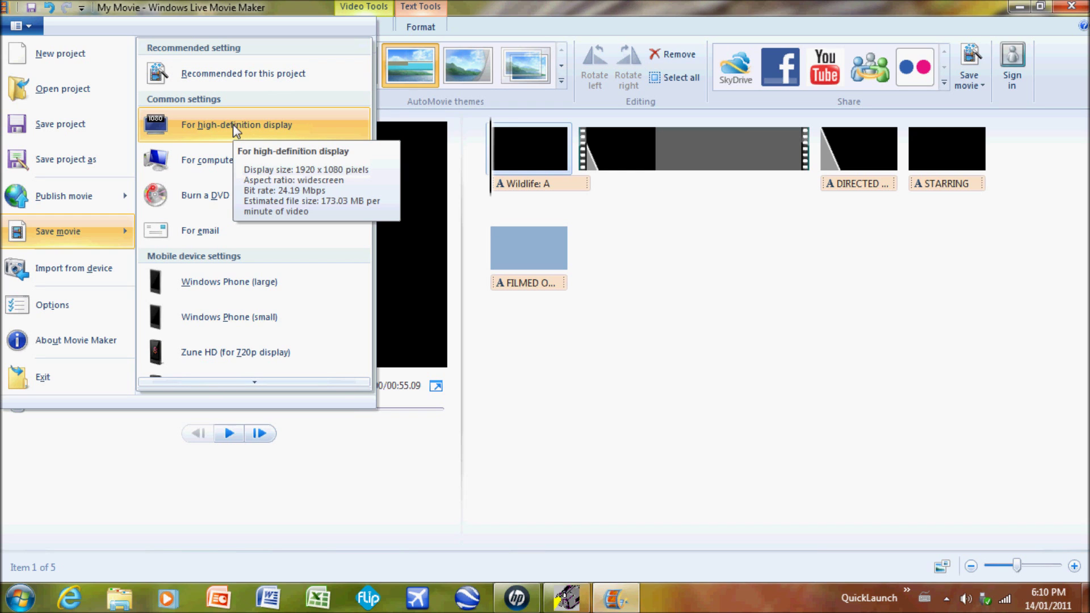
click(234, 126)
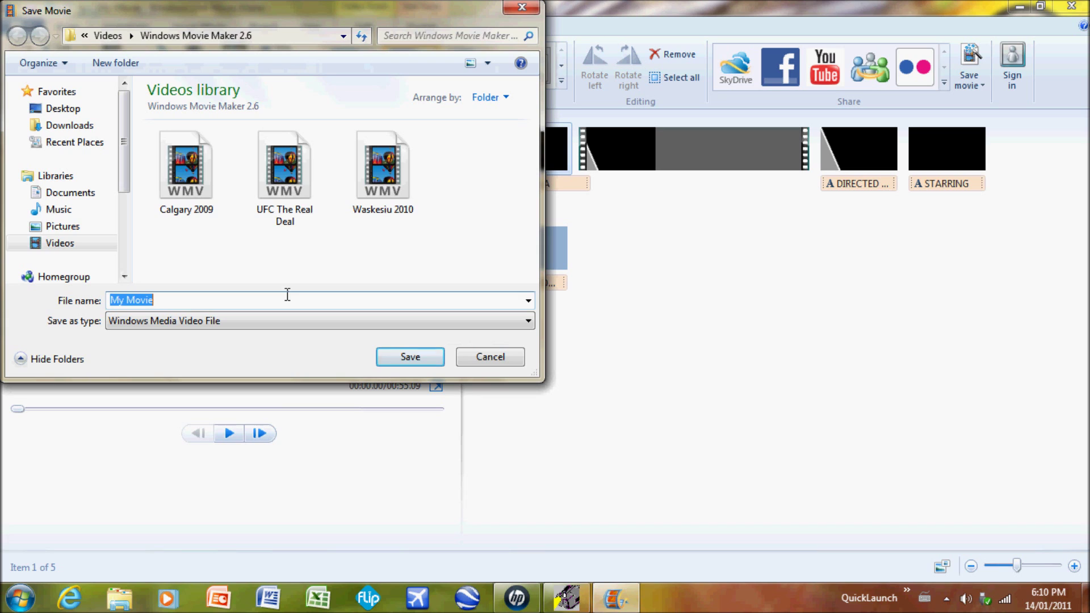
Save the movie as My Movie.wmv, dismiss the finished message, and open a file browser
click(403, 363)
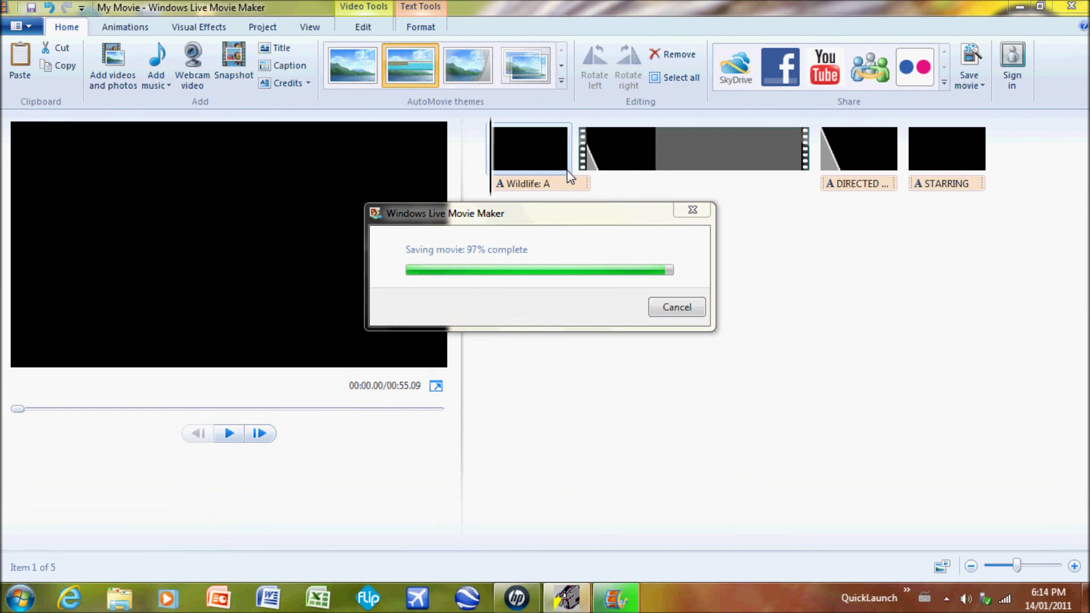
click(563, 600)
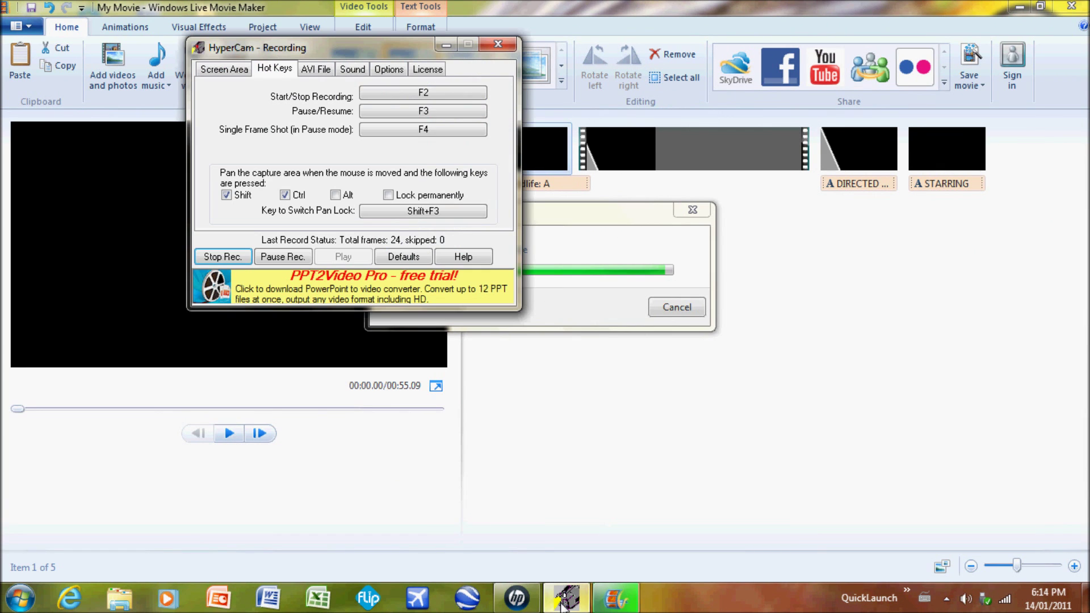
click(563, 601)
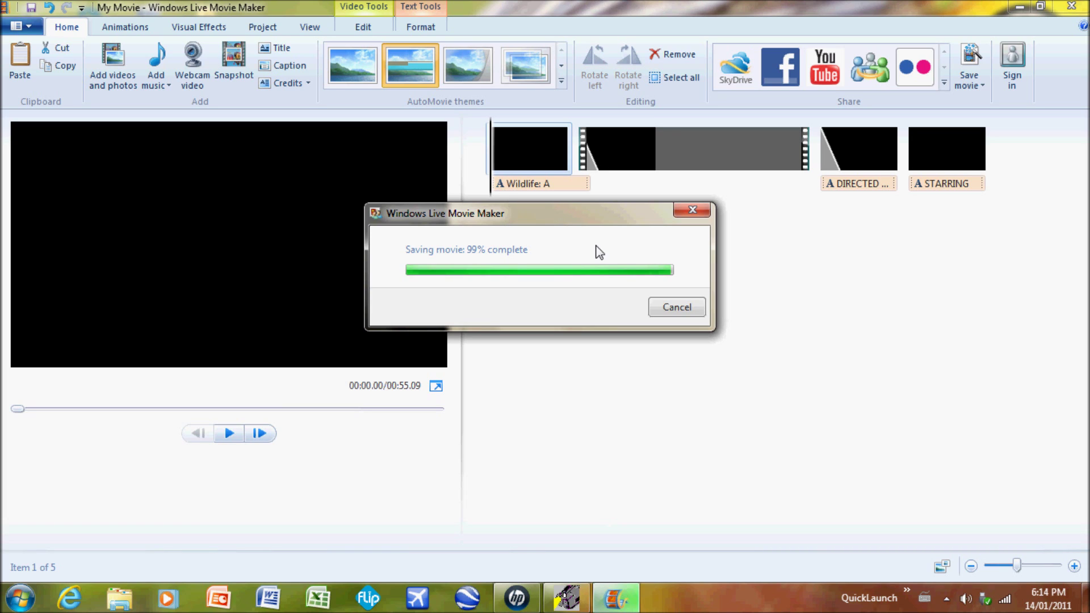
drag(556, 223, 843, 222)
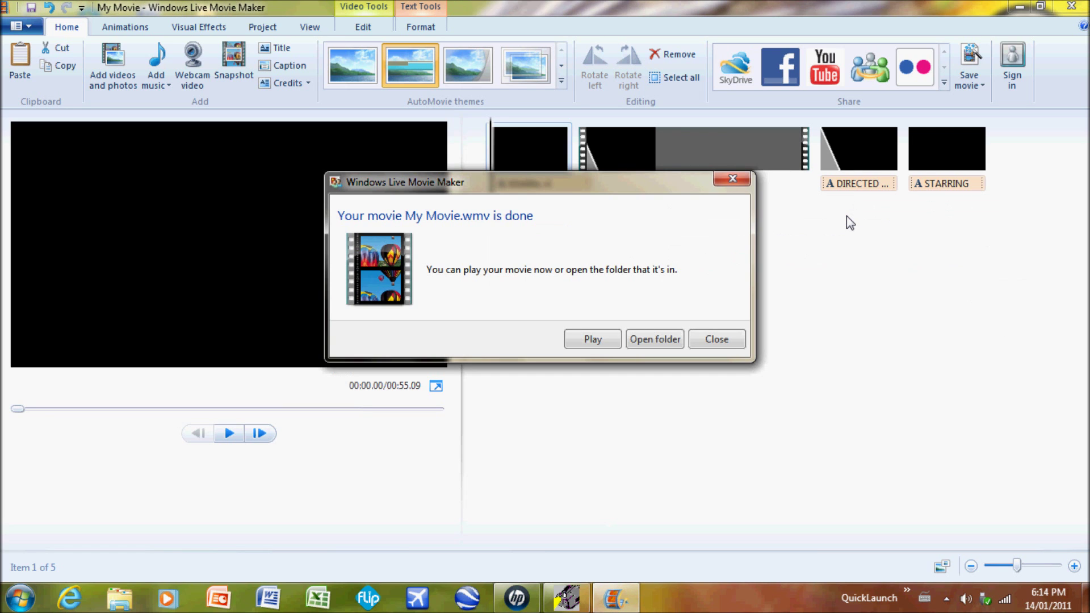
click(722, 339)
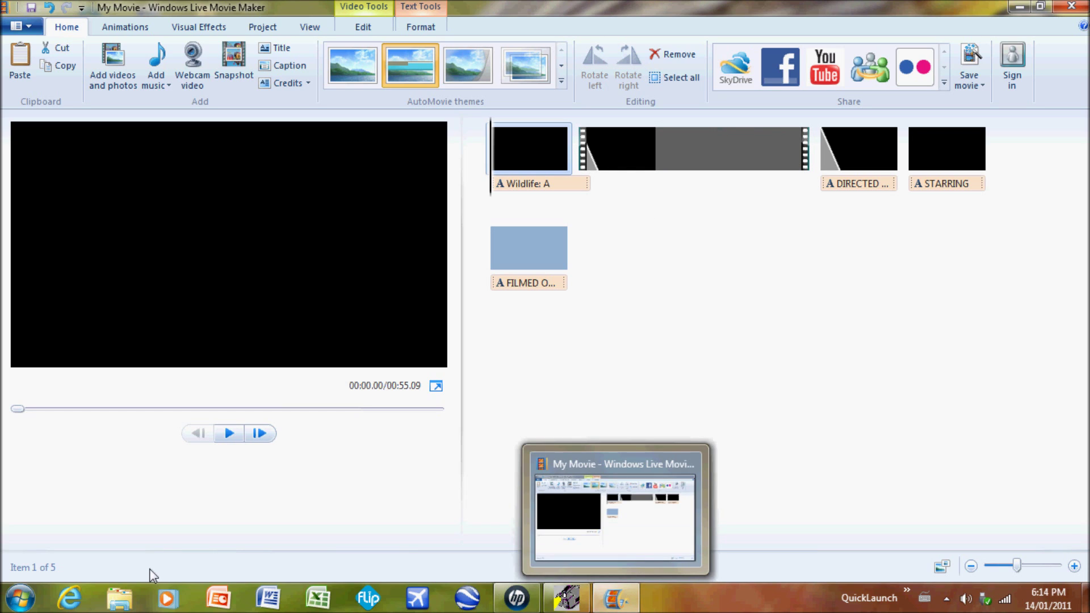
click(119, 598)
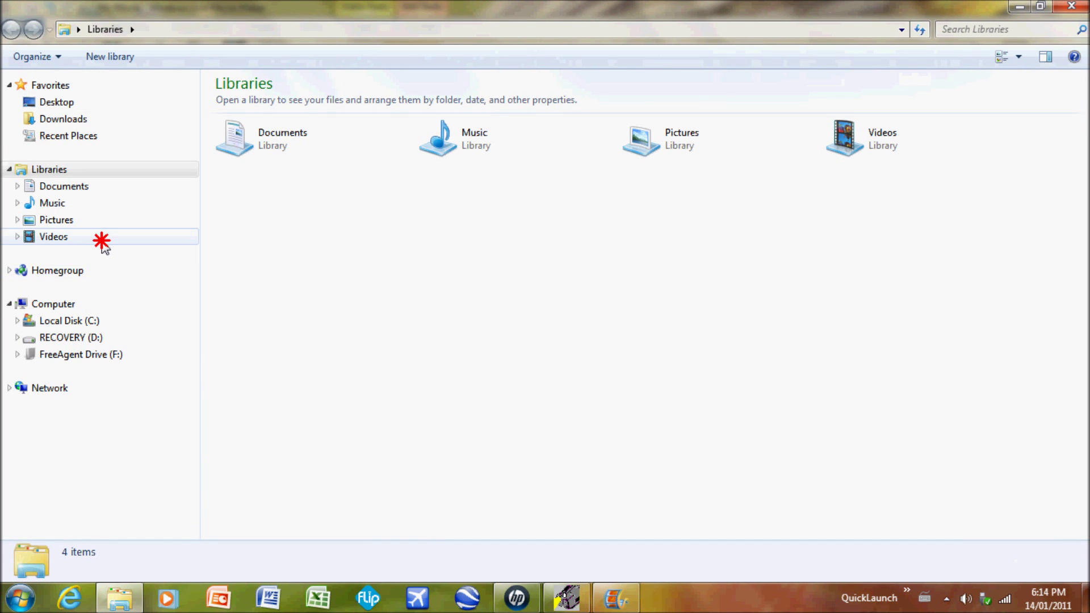
Play My Movie from the Videos library's Windows Movie Maker 2.6 folder
click(102, 243)
double_click(451, 282)
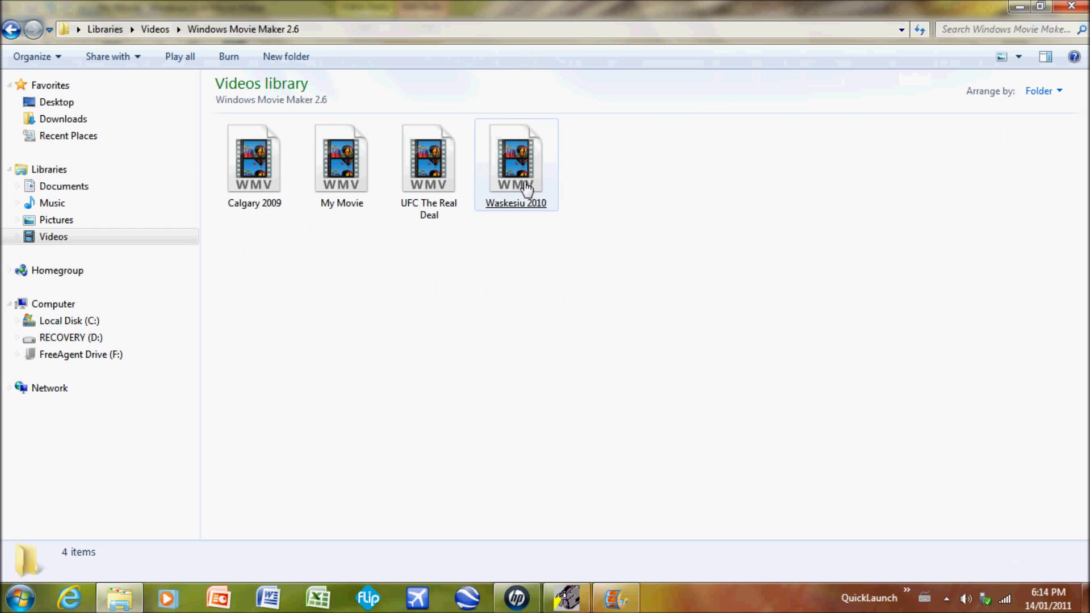
double_click(347, 161)
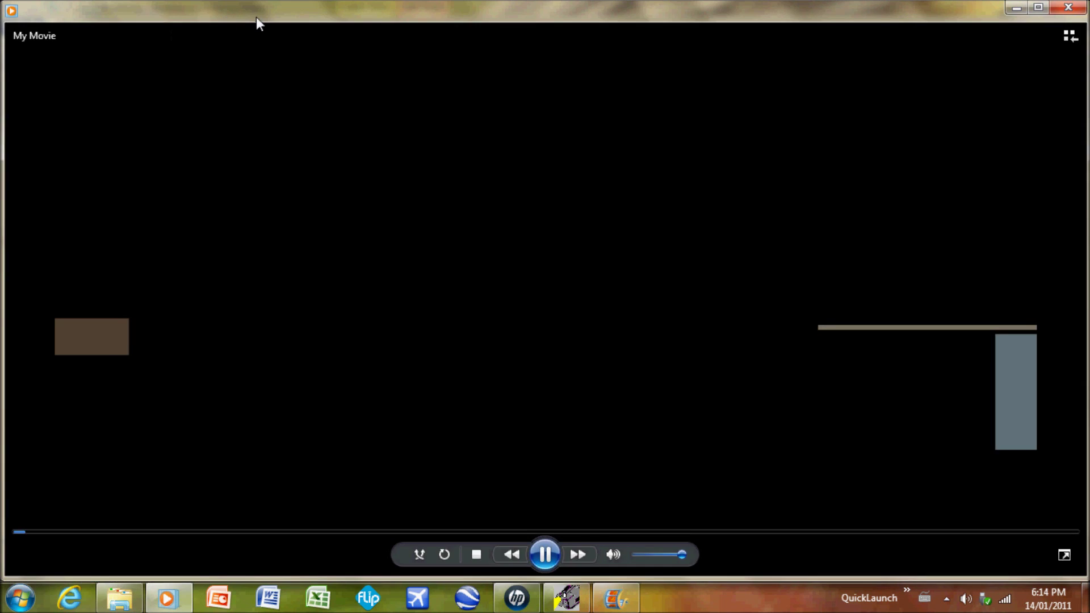
Watch My Movie full screen in Windows Media Player, pausing to review it
double_click(831, 352)
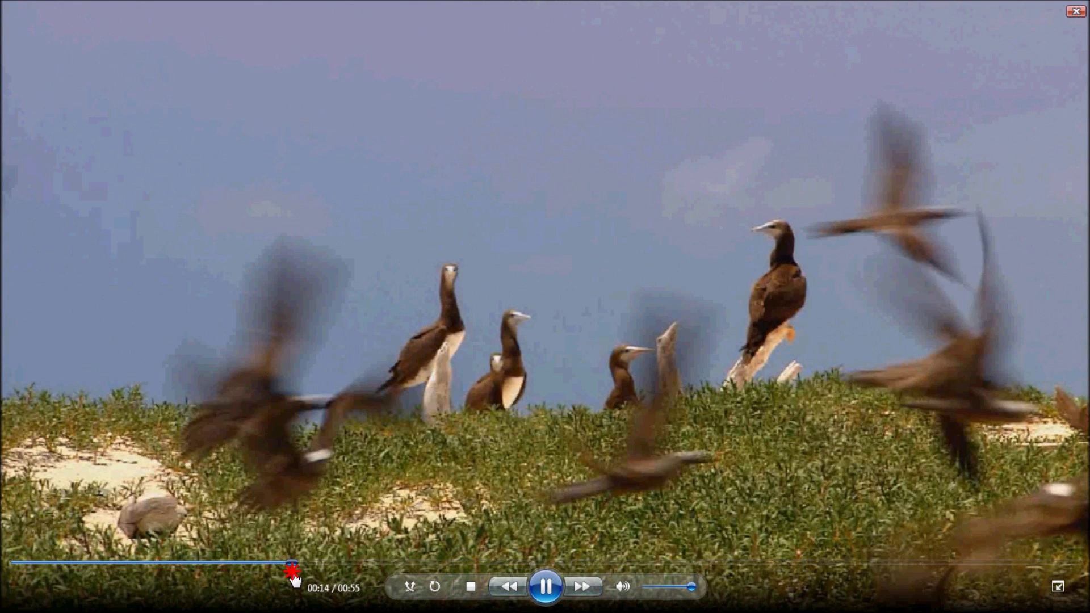
click(547, 587)
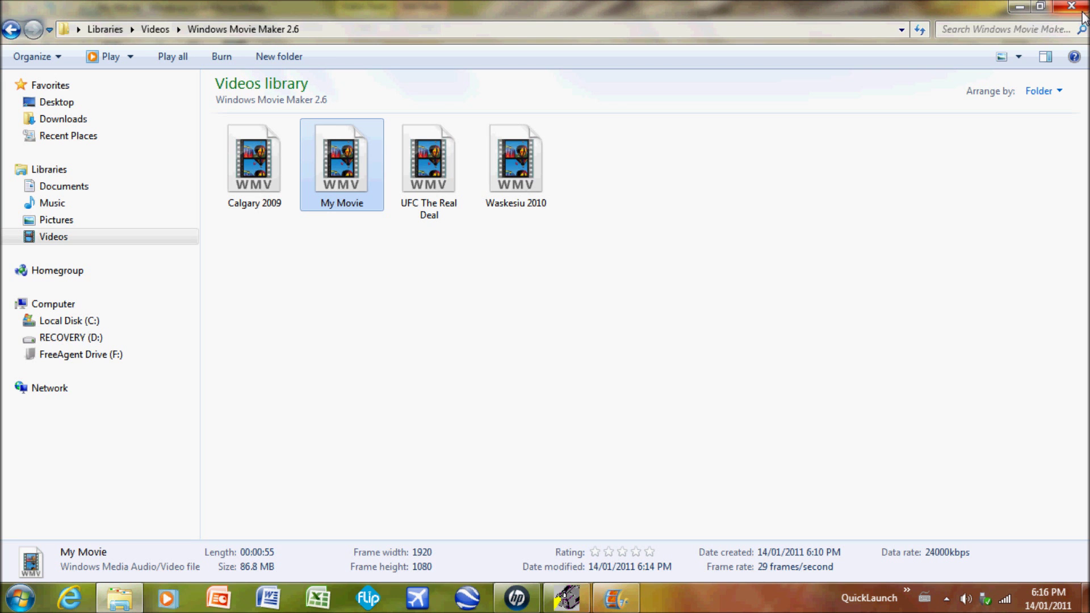
Close the Explorer Videos library window to return to the My Movie project
click(1083, 7)
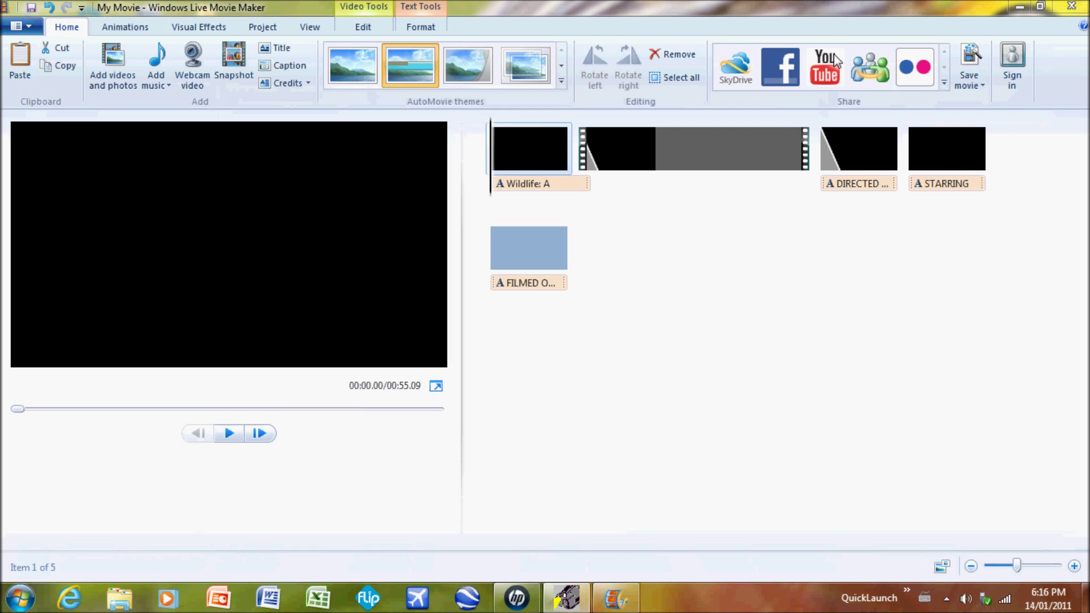
click(943, 83)
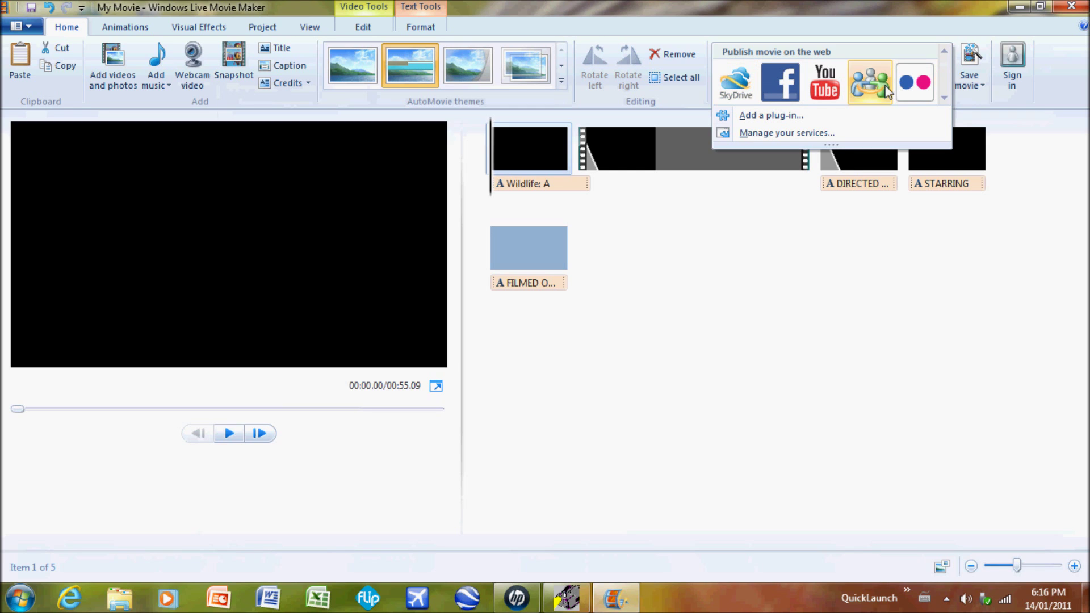
click(955, 296)
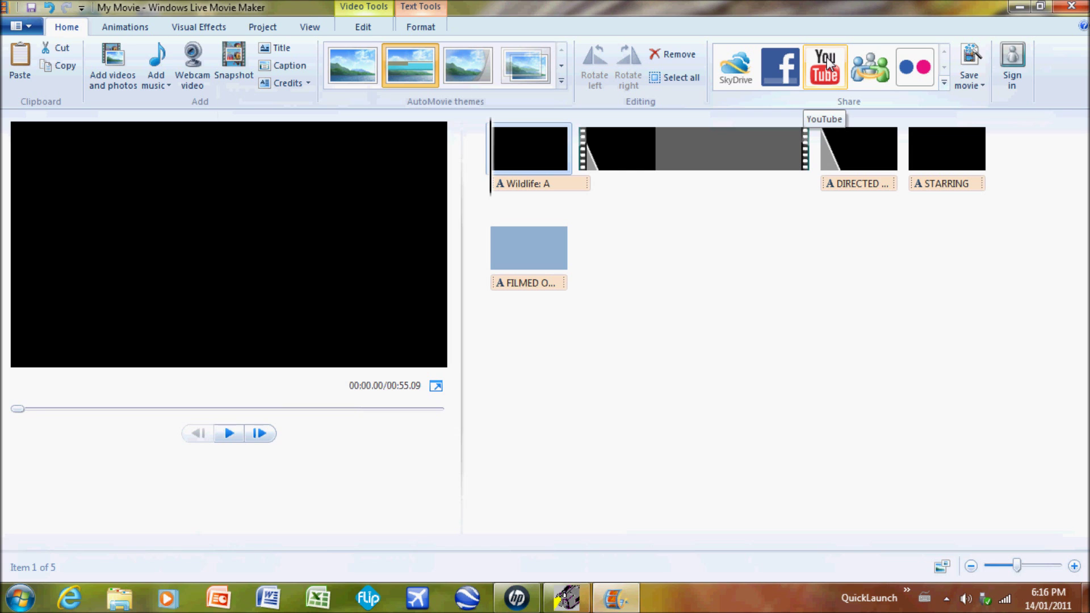
click(829, 63)
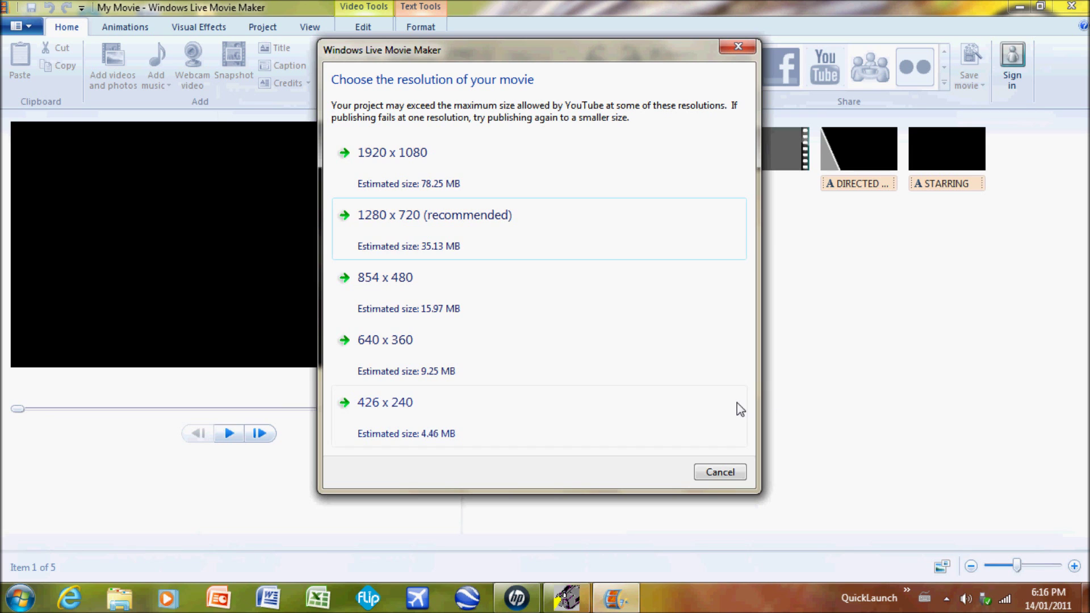
click(710, 478)
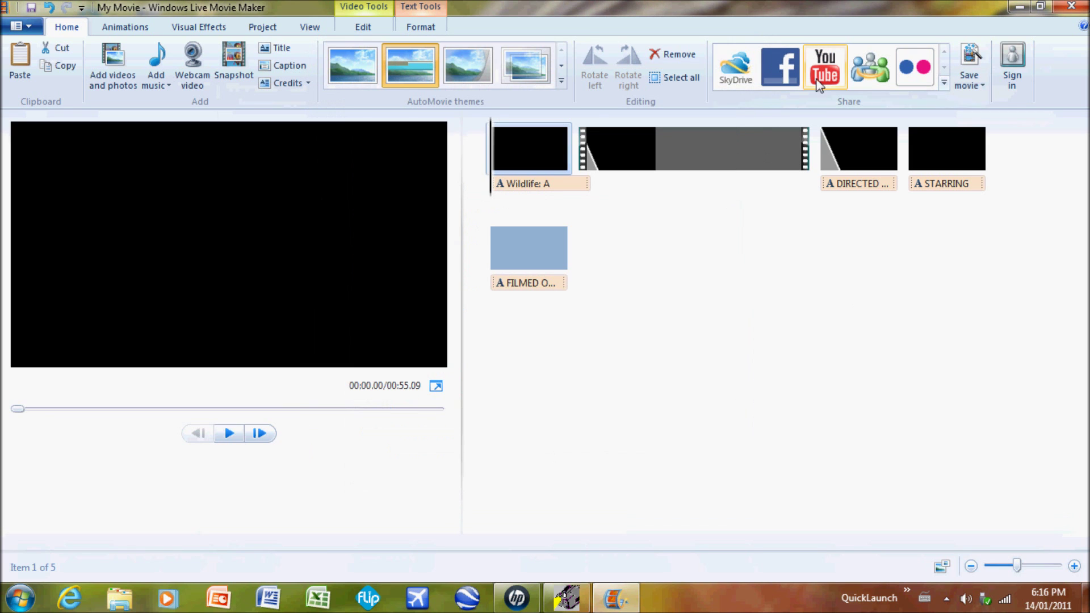
click(816, 69)
key(Escape)
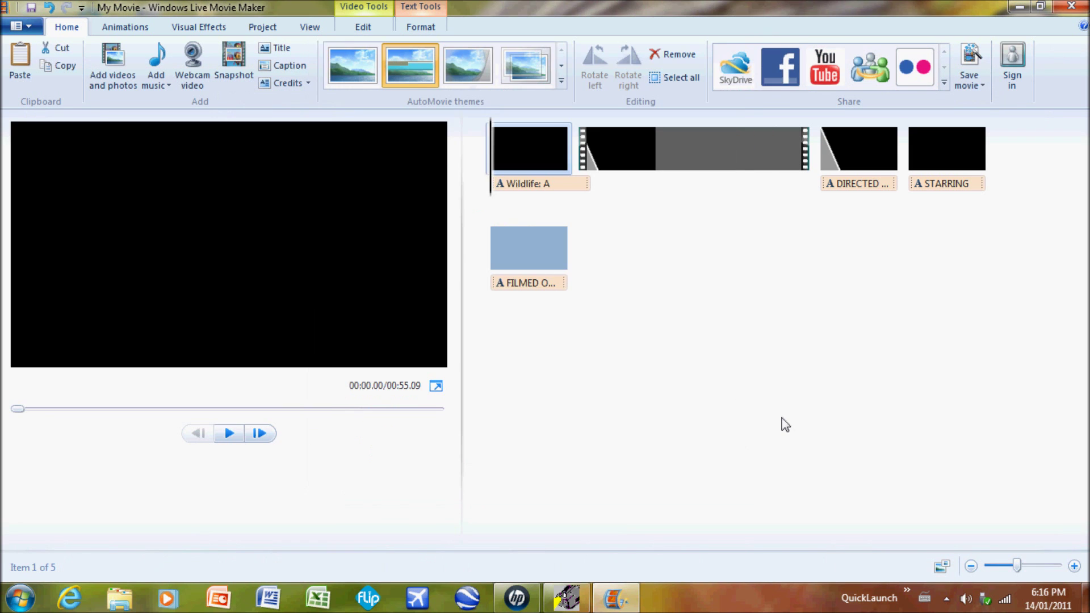